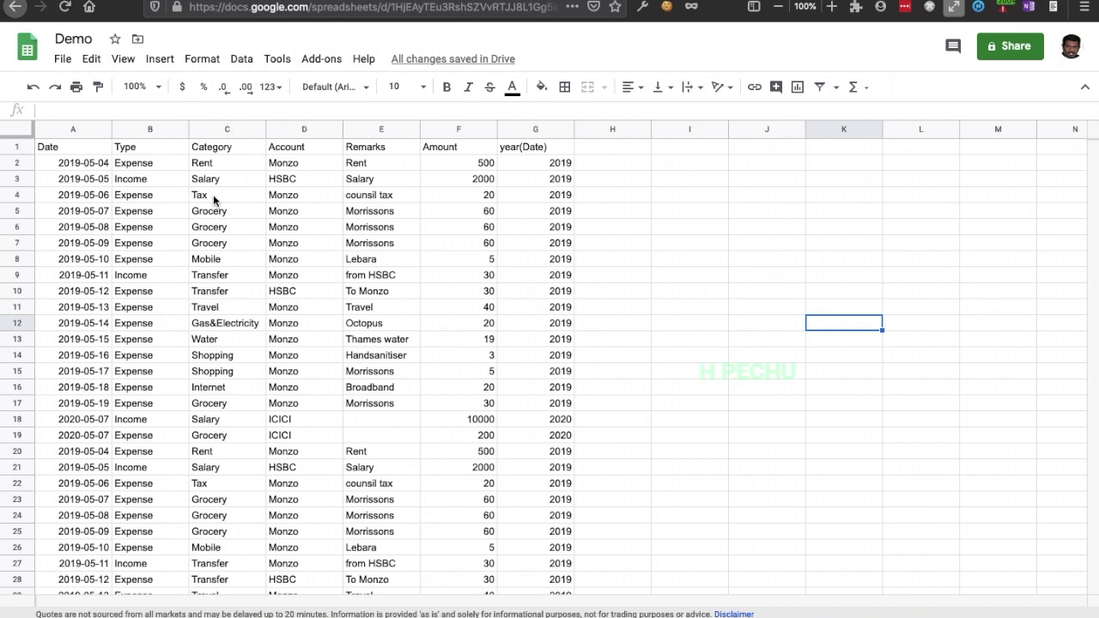
# Create a pivot table on a new sheet sourced from Dashboard_input!A1:G
pyautogui.click(241, 60)
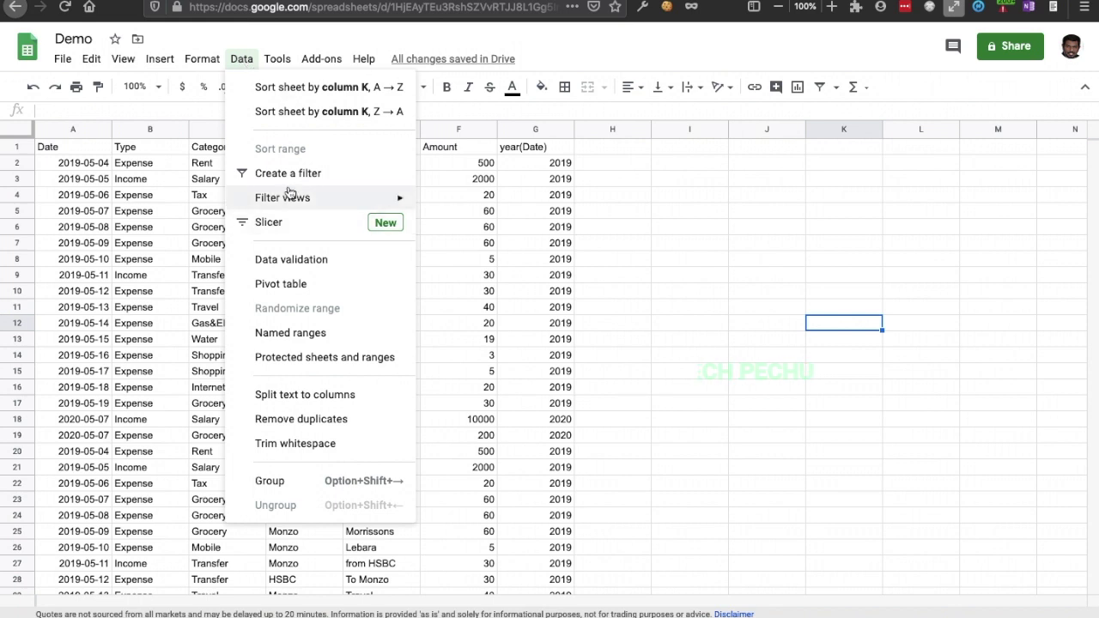
pyautogui.click(299, 292)
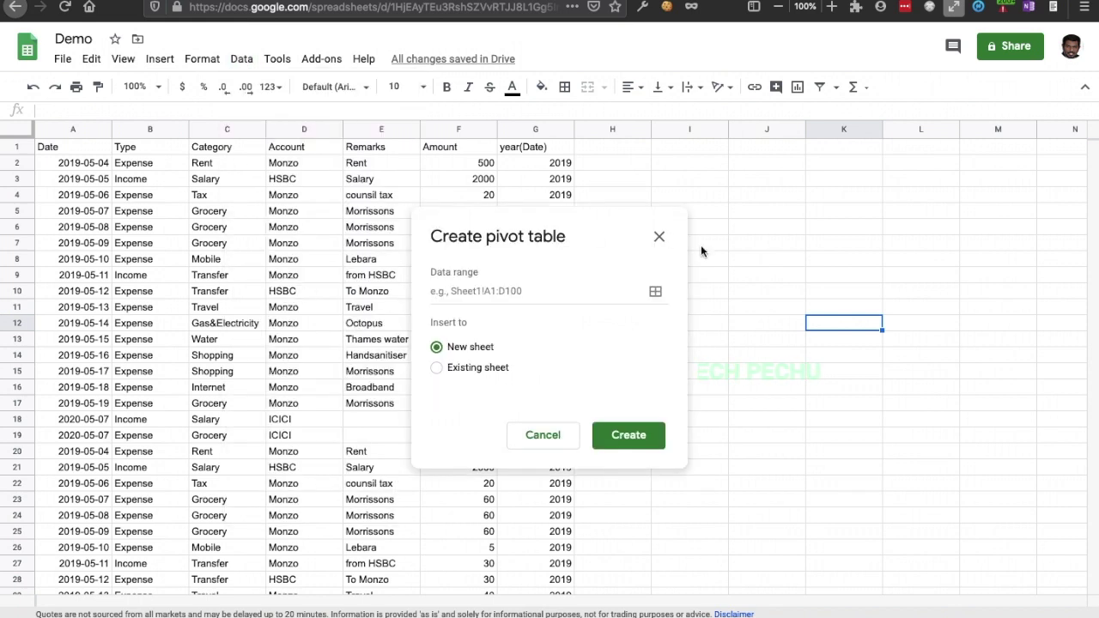
pyautogui.click(655, 291)
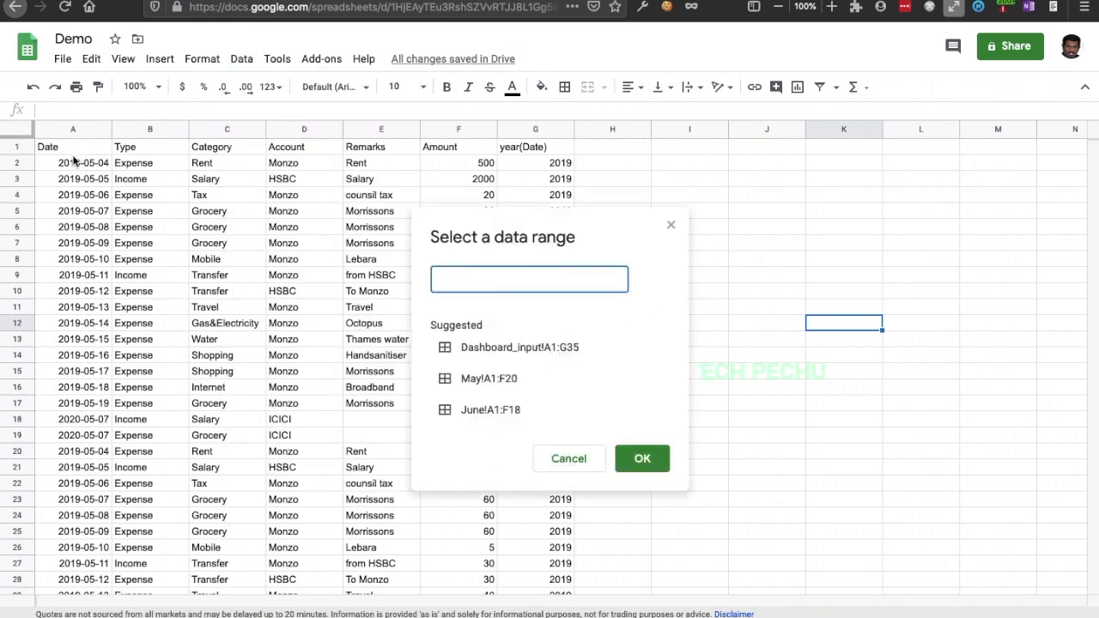
pyautogui.moveTo(56, 150); pyautogui.dragTo(75, 210)
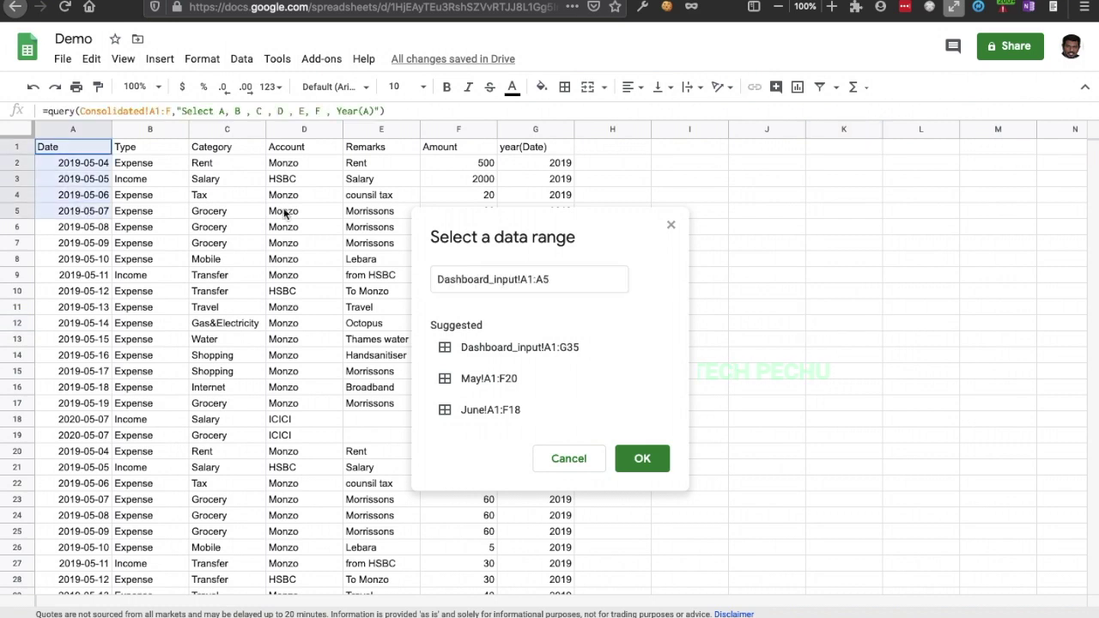
pyautogui.moveTo(286, 214); pyautogui.dragTo(554, 207)
pyautogui.click(565, 278)
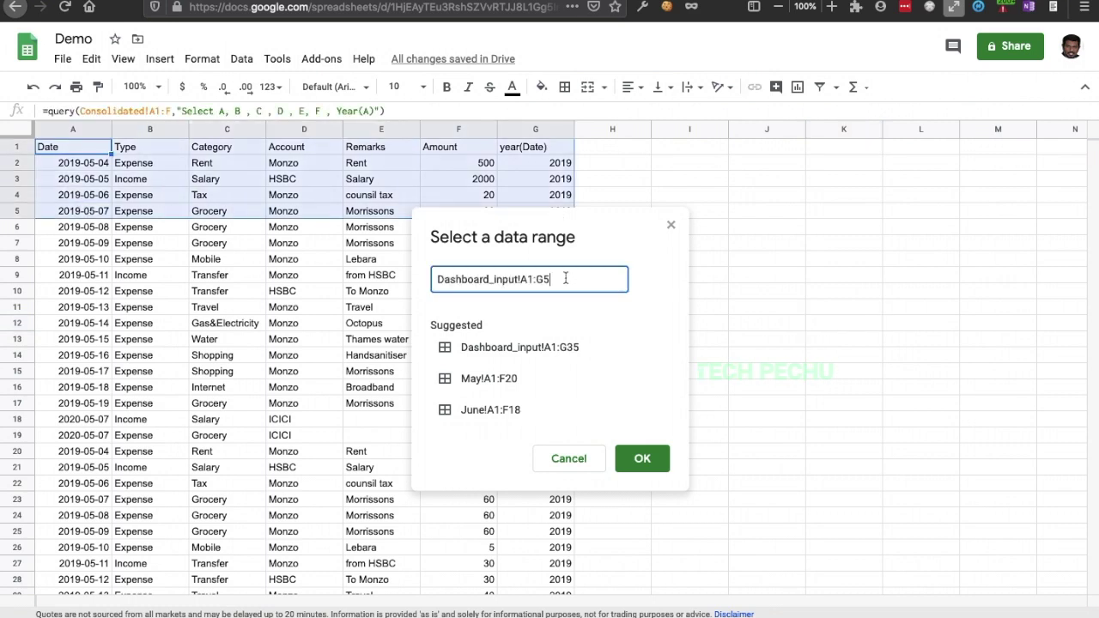
pyautogui.click(631, 455)
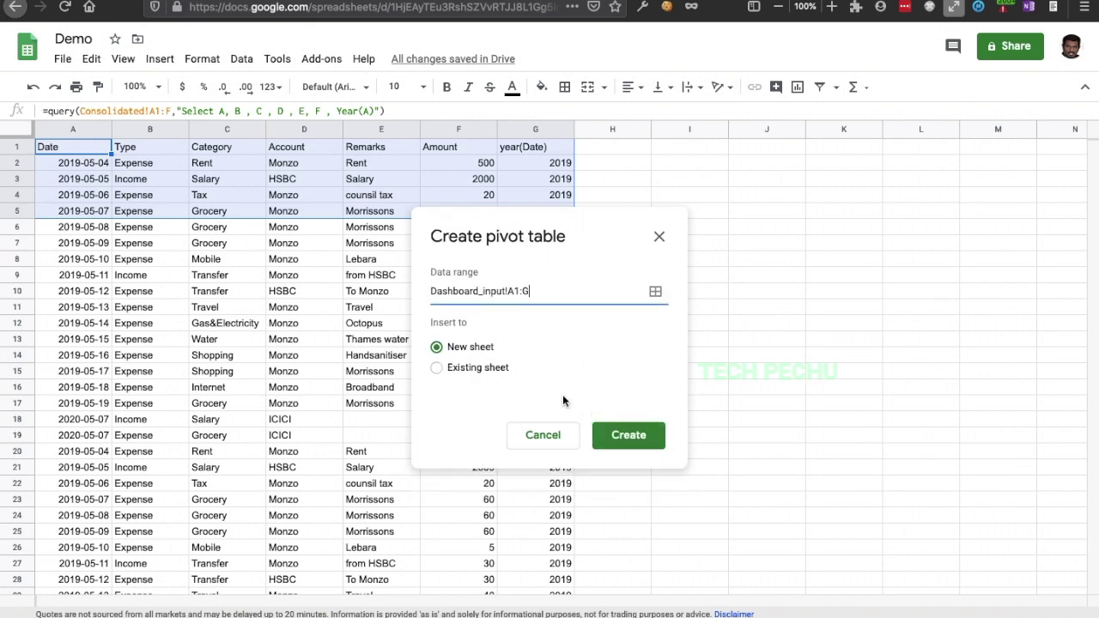
pyautogui.click(628, 435)
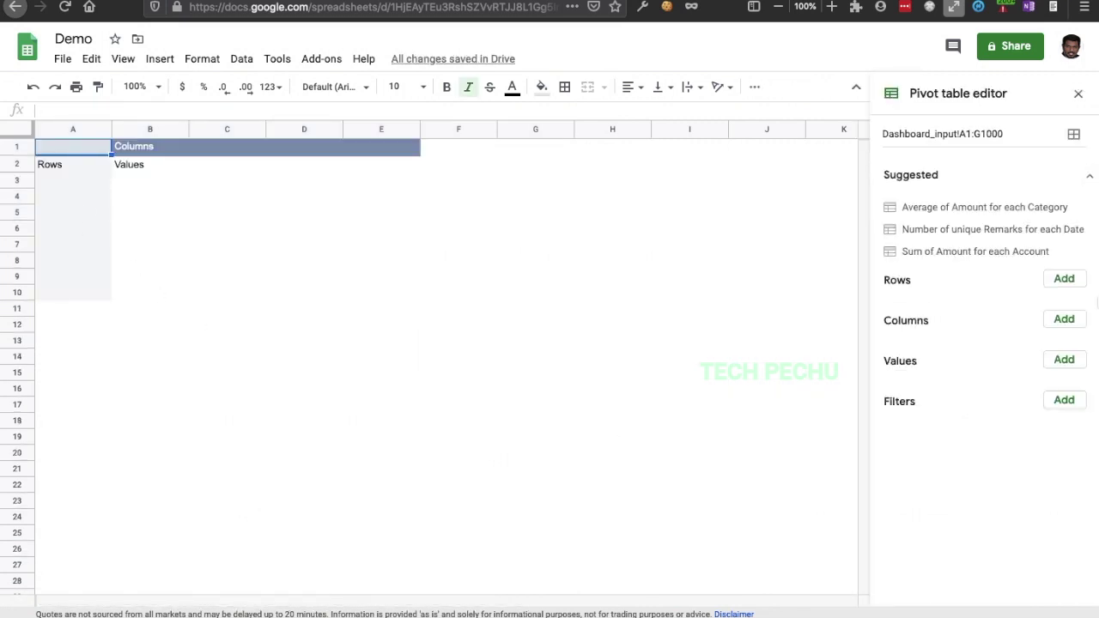
# Set Category as the pivot rows and SUM of Amount as the values
pyautogui.click(1069, 282)
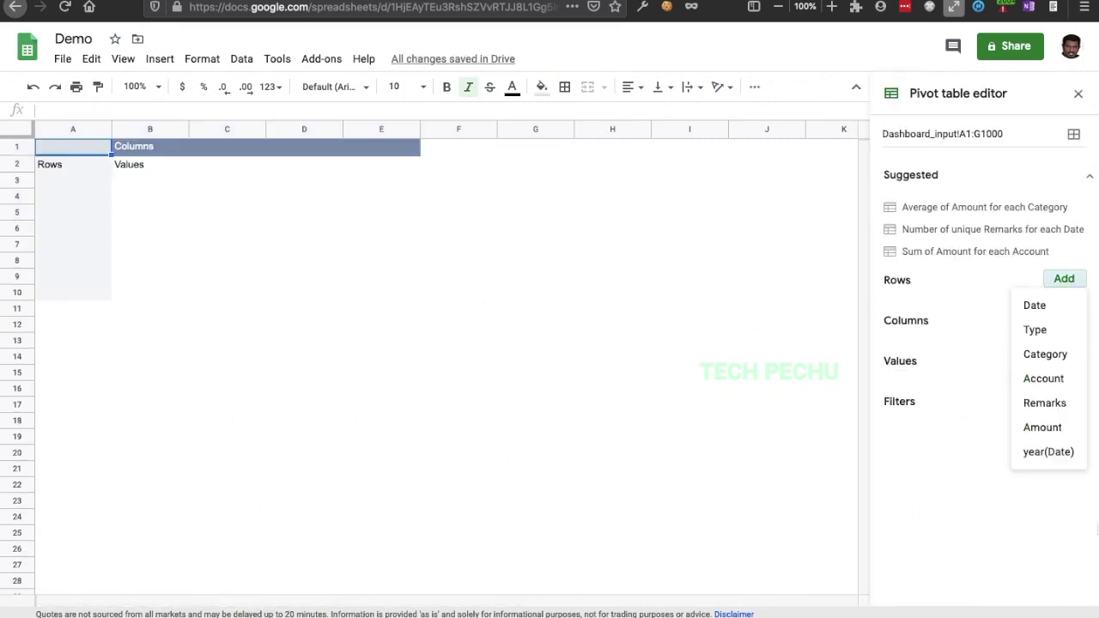
pyautogui.click(1045, 354)
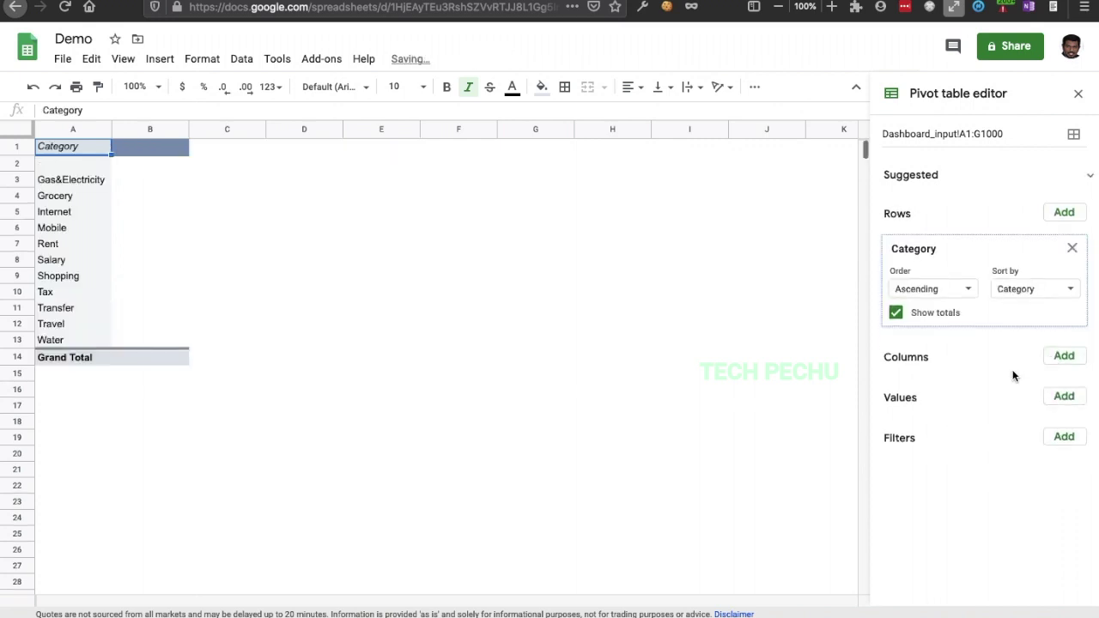
pyautogui.click(1057, 398)
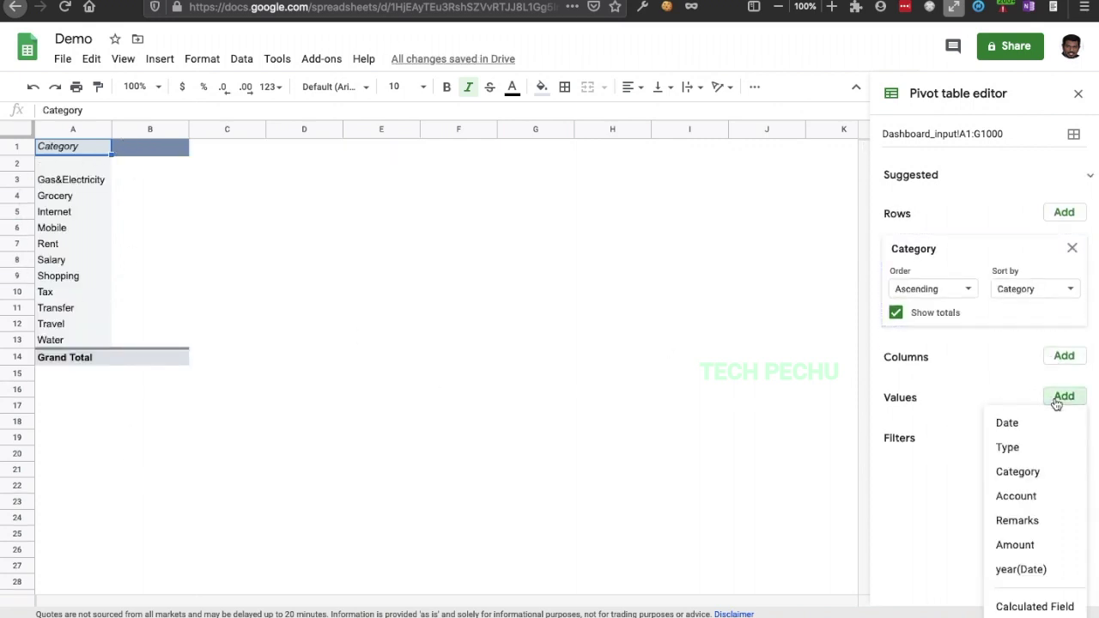
pyautogui.click(1032, 544)
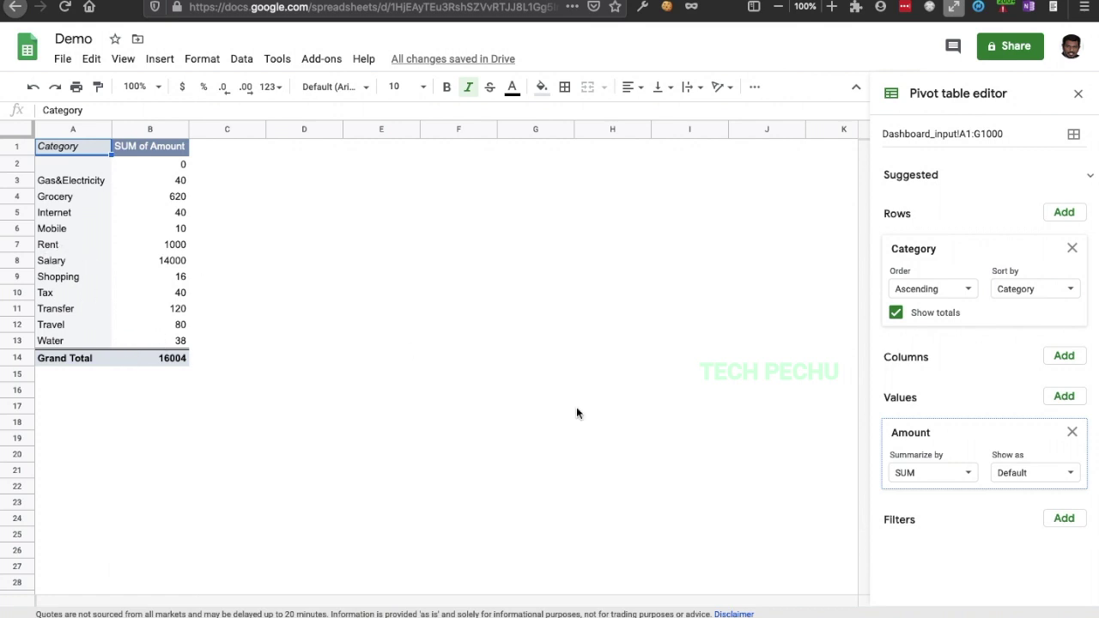
# Filter the pivot by Type to exclude Income, dropping the total to 1944, then return to the data sheet
pyautogui.click(1064, 519)
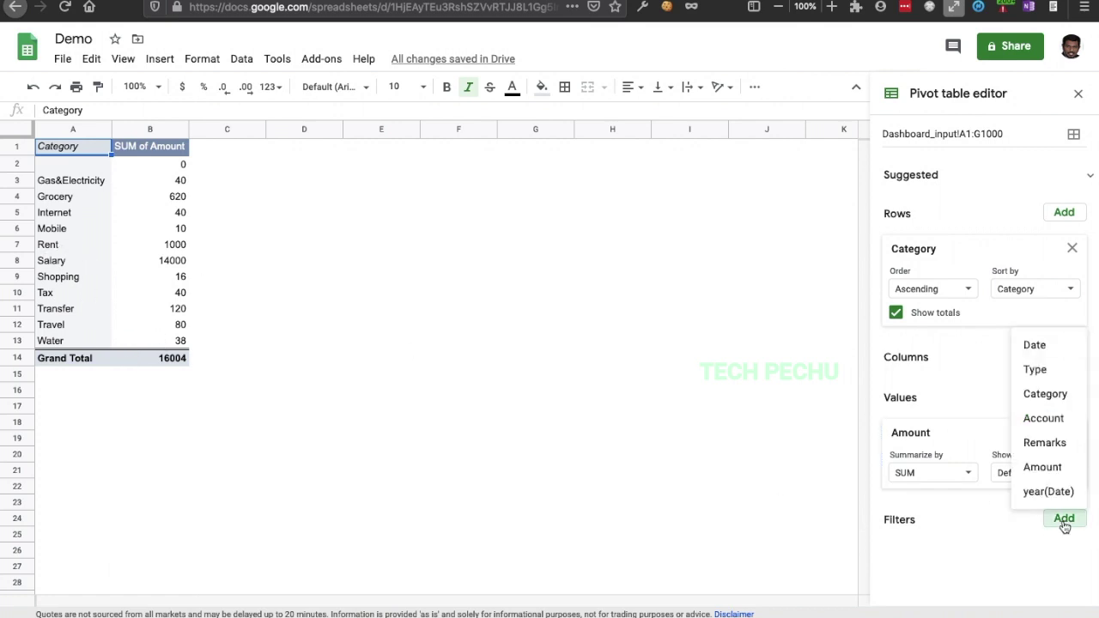
pyautogui.press('Down')
pyautogui.press('Down')
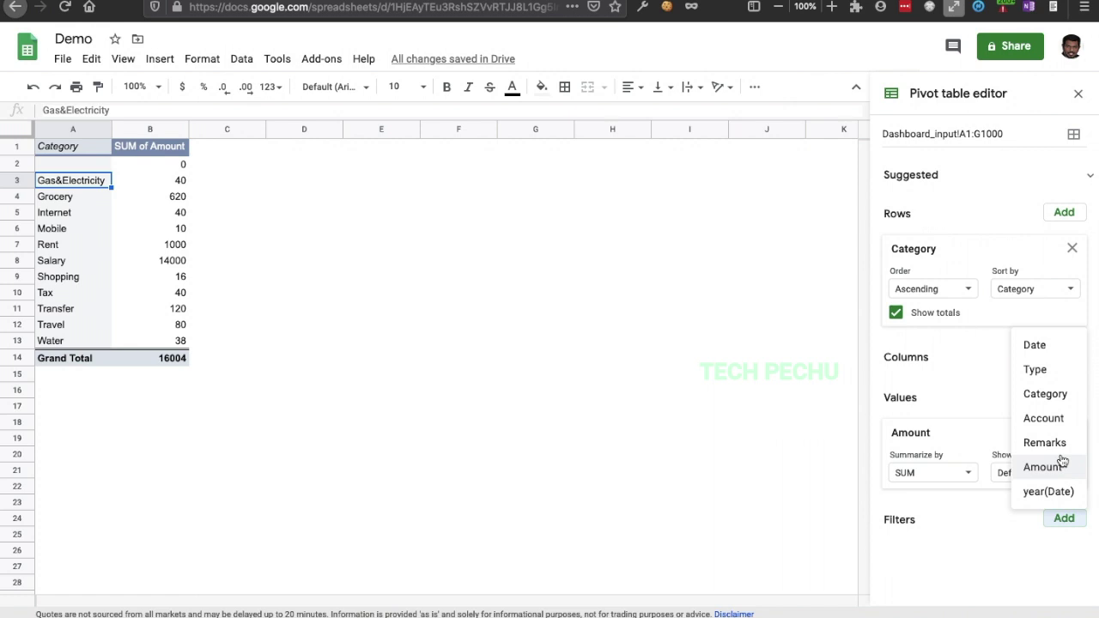
pyautogui.click(1035, 370)
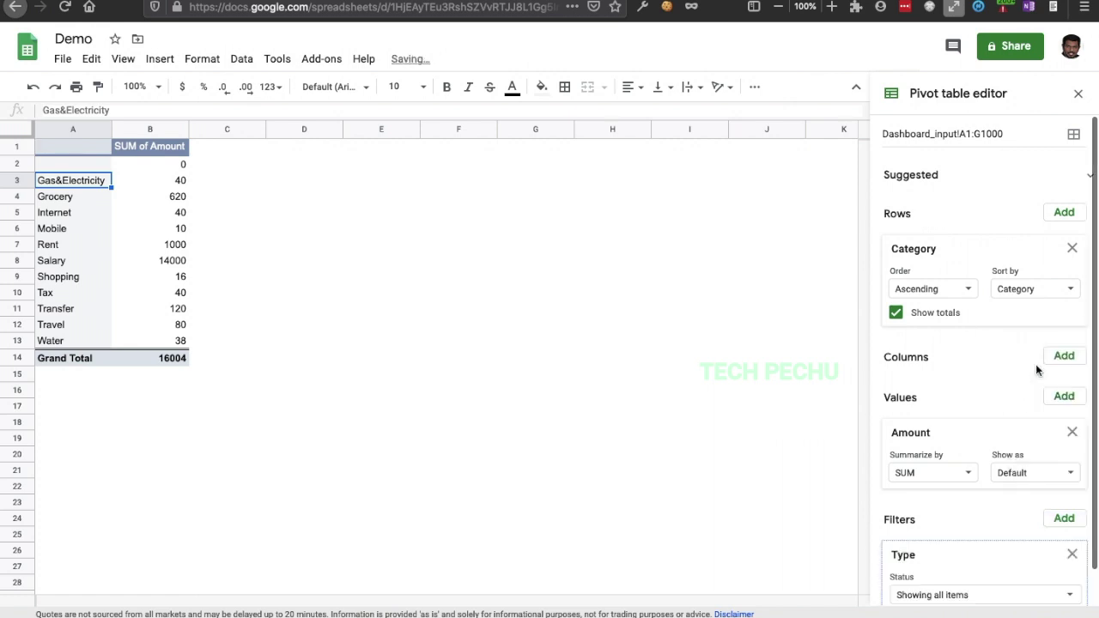
pyautogui.scroll(-1, 964, 566)
pyautogui.click(956, 563)
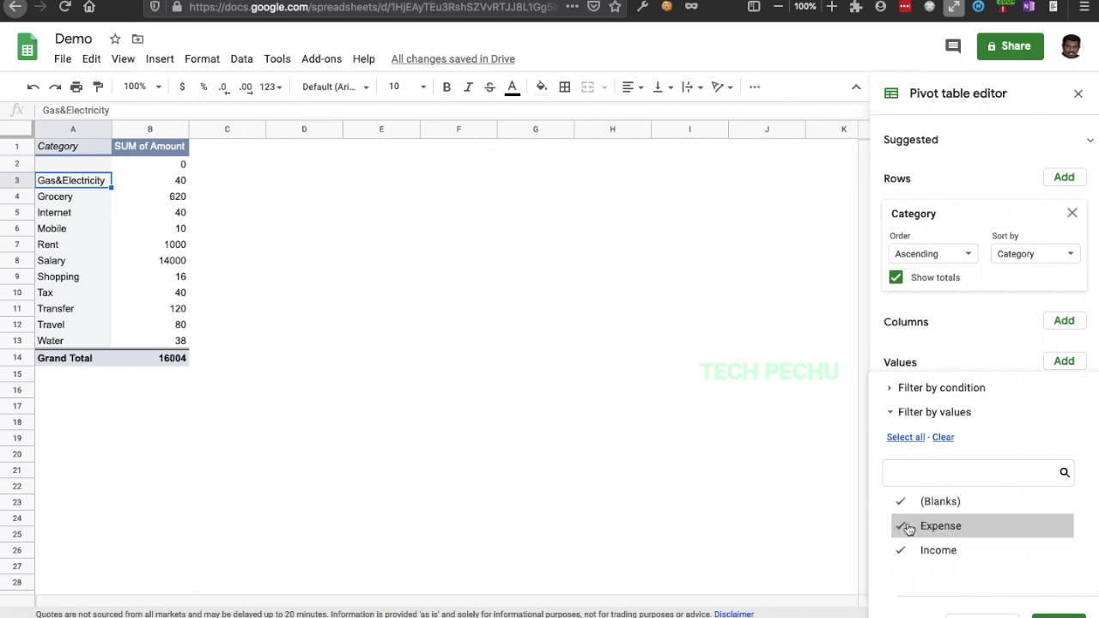
pyautogui.click(914, 552)
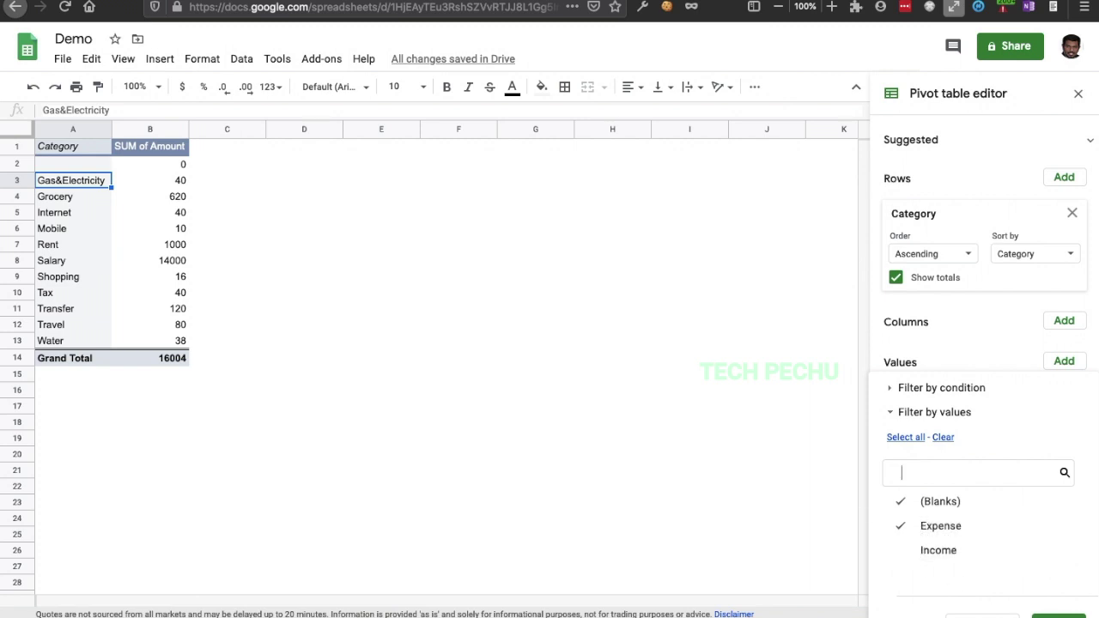
pyautogui.click(1058, 615)
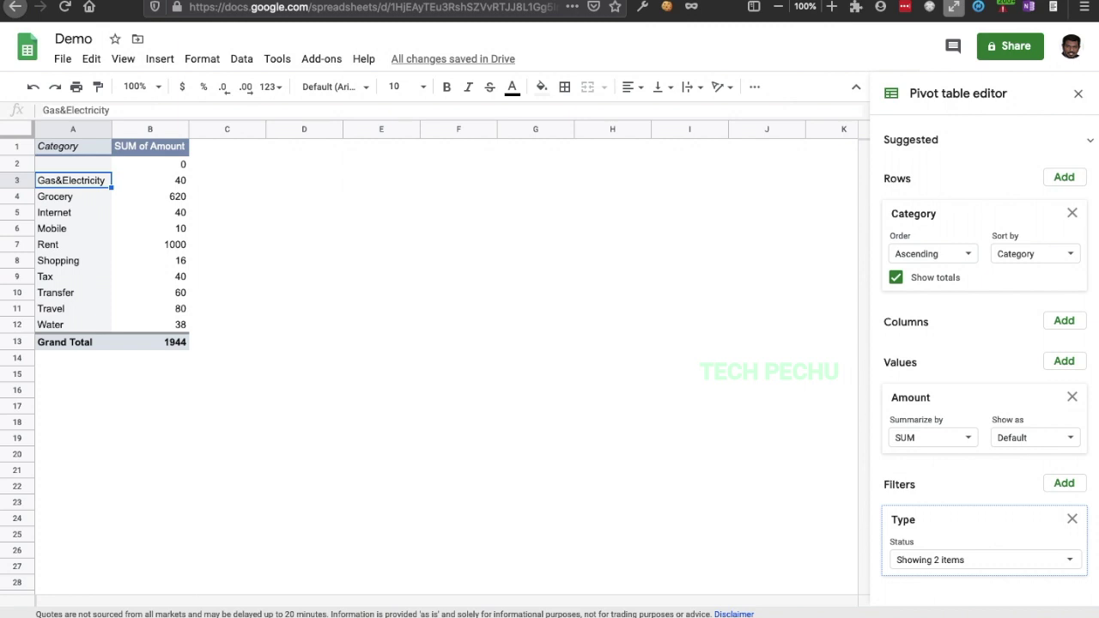
pyautogui.hotkey('ctrl', 'shift', 'pageup')
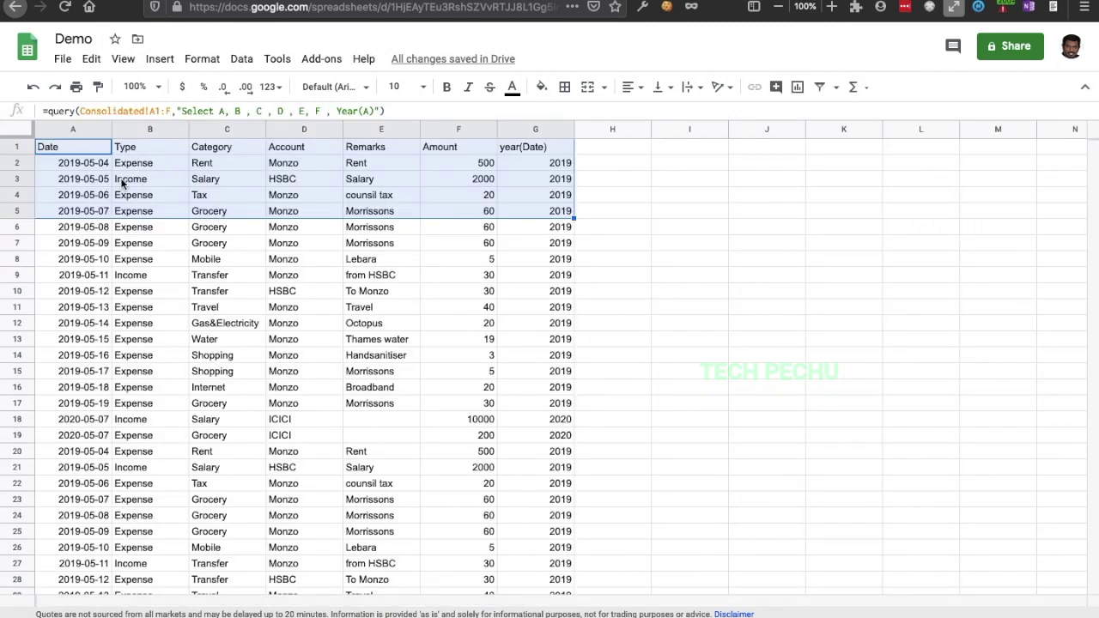
# Exclude (Blanks) from the pivot's Type filter so only Expense categories remain
pyautogui.hotkey('ctrl', 'shift', 'pageup')
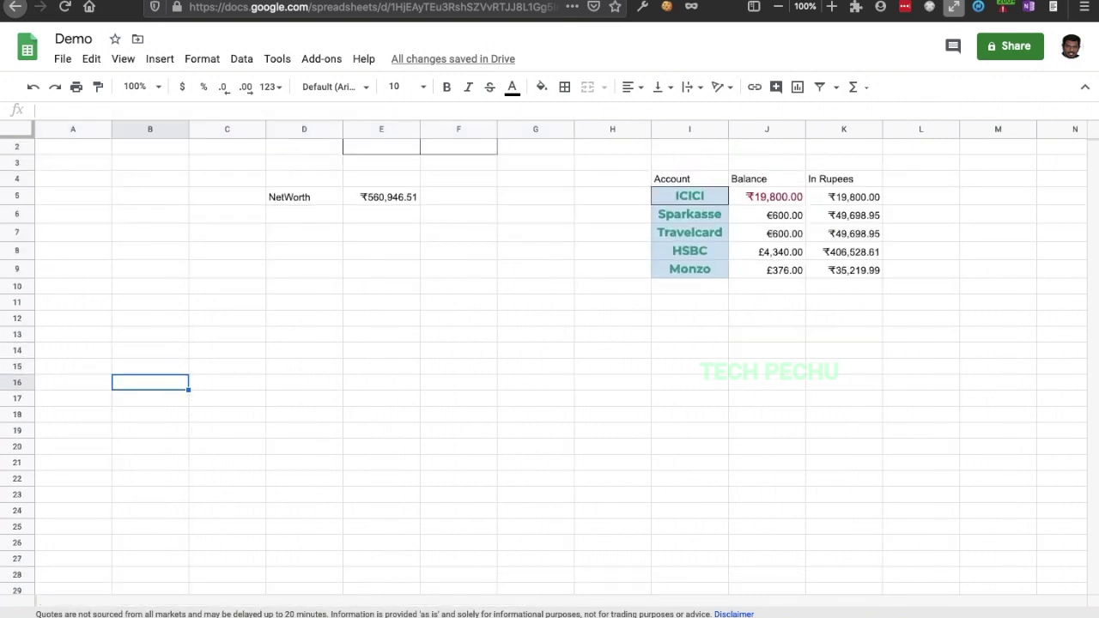
pyautogui.hotkey('ctrl', 'shift', 'pagedown')
pyautogui.hotkey('ctrl', 'shift', 'pagedown')
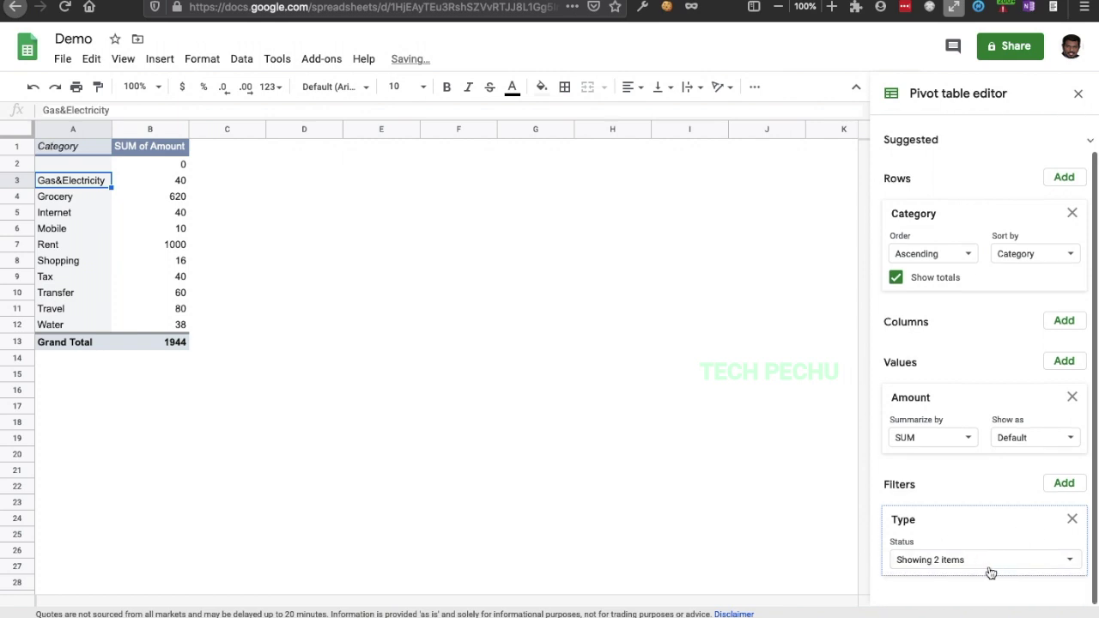
pyautogui.click(988, 562)
pyautogui.click(903, 501)
pyautogui.click(1057, 615)
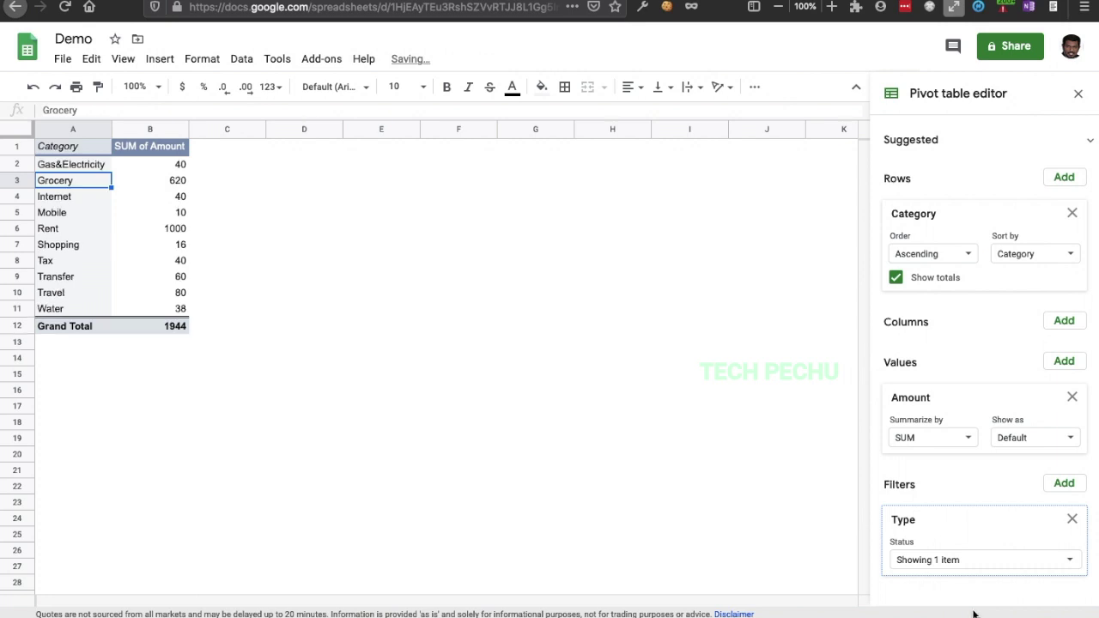
pyautogui.click(501, 435)
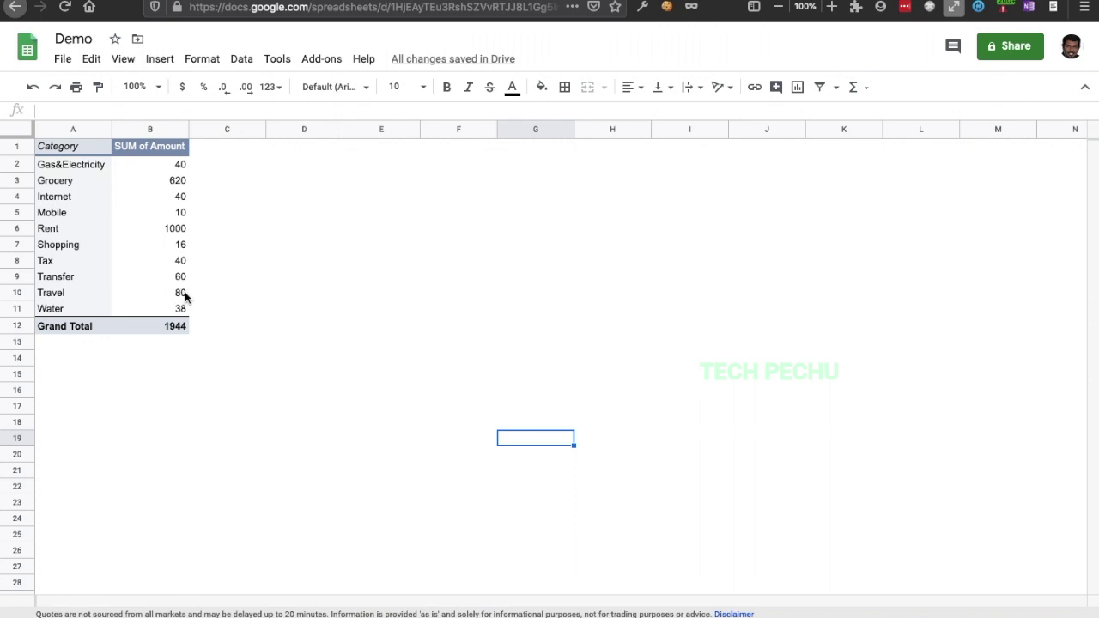
# Copy the Expense pivot table (Grand Total 1944) onto the NetWorth sheet at cell A6
pyautogui.moveTo(58, 146); pyautogui.dragTo(183, 329)
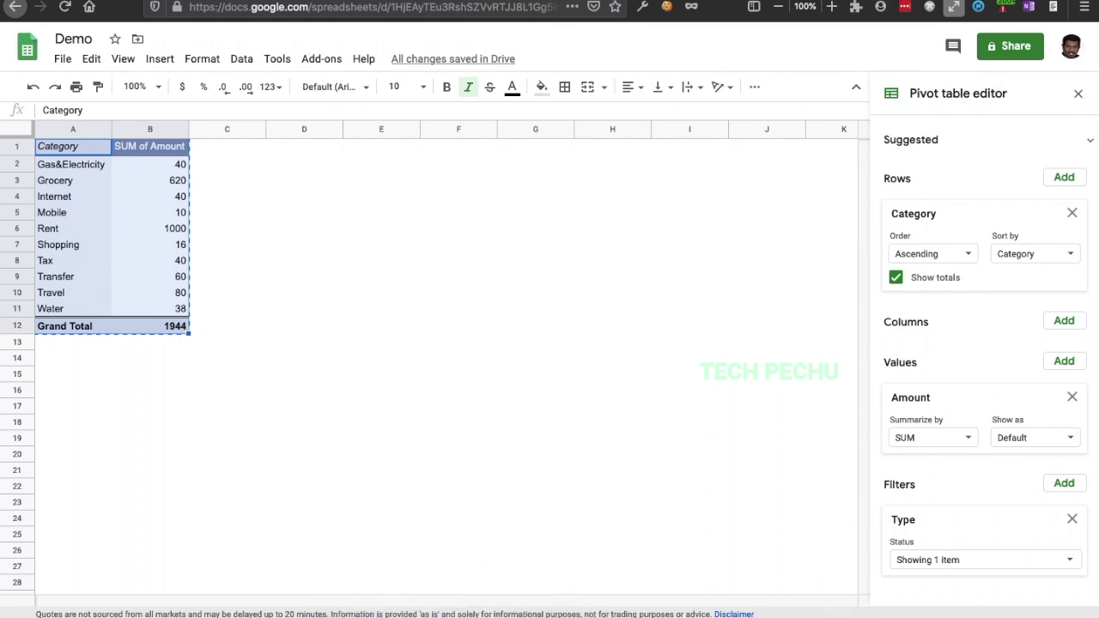
pyautogui.click(60, 213)
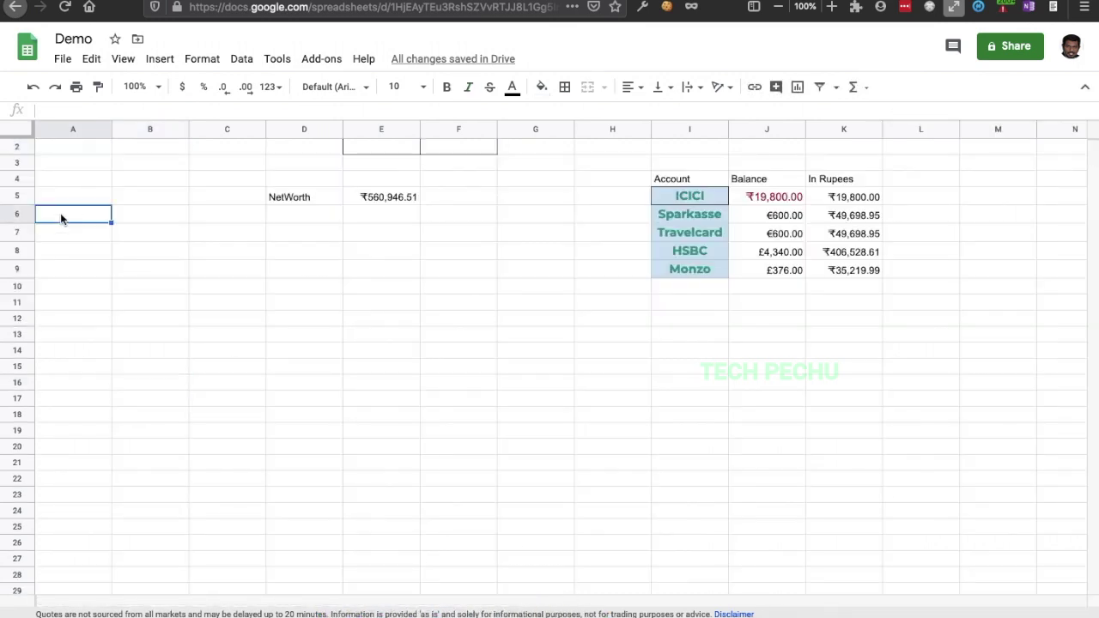
pyautogui.press('super+v')
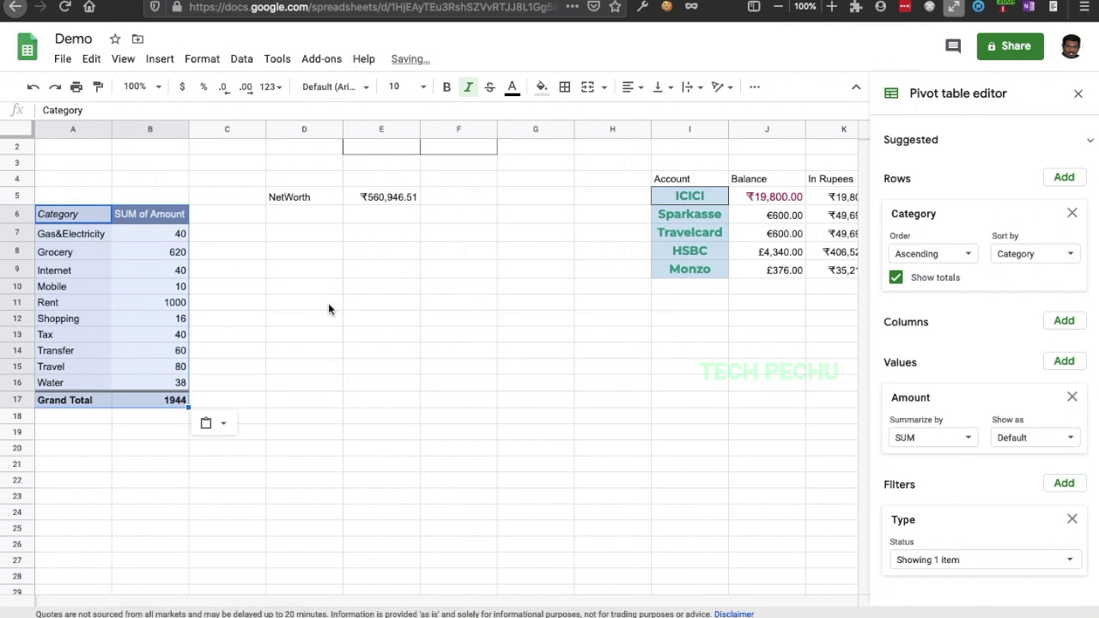
pyautogui.click(328, 302)
# Bring up the options menu for the category pivot table's sheet
pyautogui.click(69, 233)
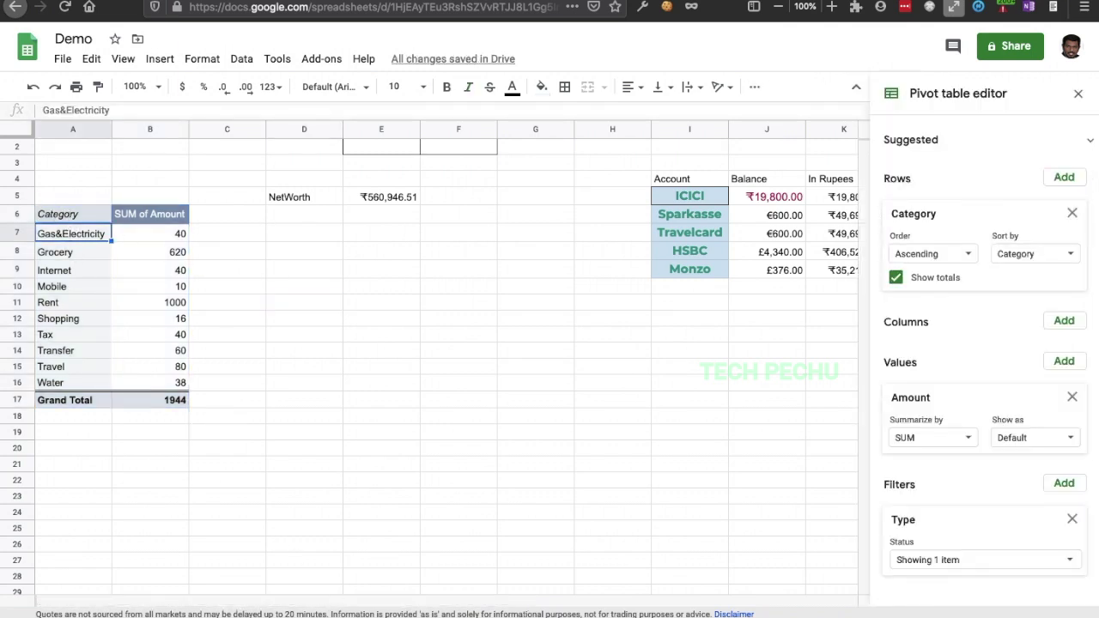
pyautogui.click(360, 617)
pyautogui.rightClick(361, 616)
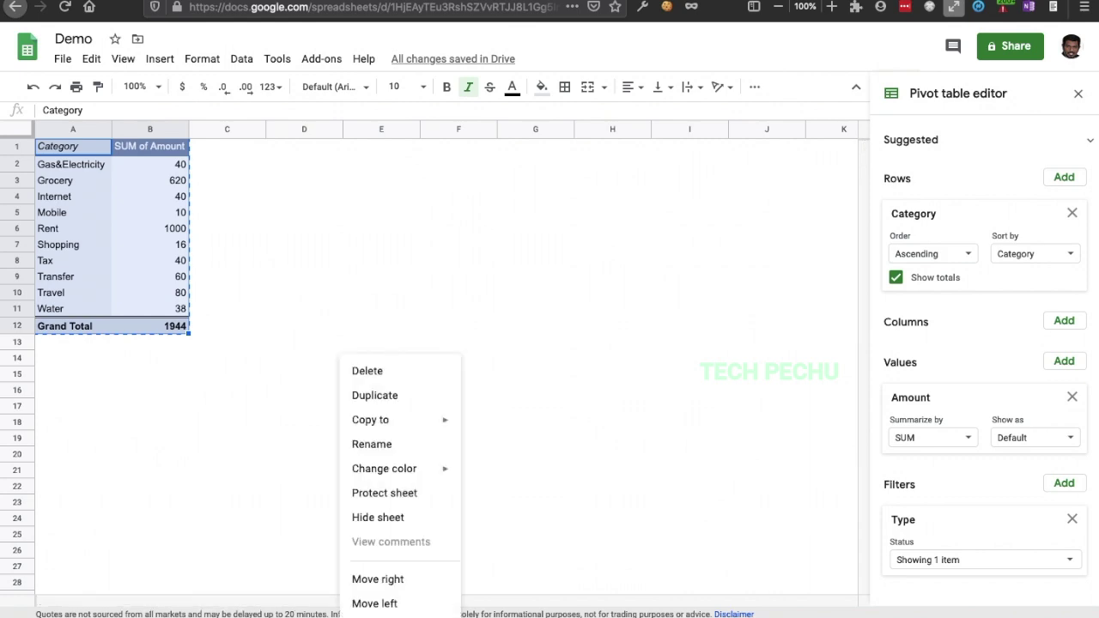
# Delete the old pivot table sheet
pyautogui.click(383, 372)
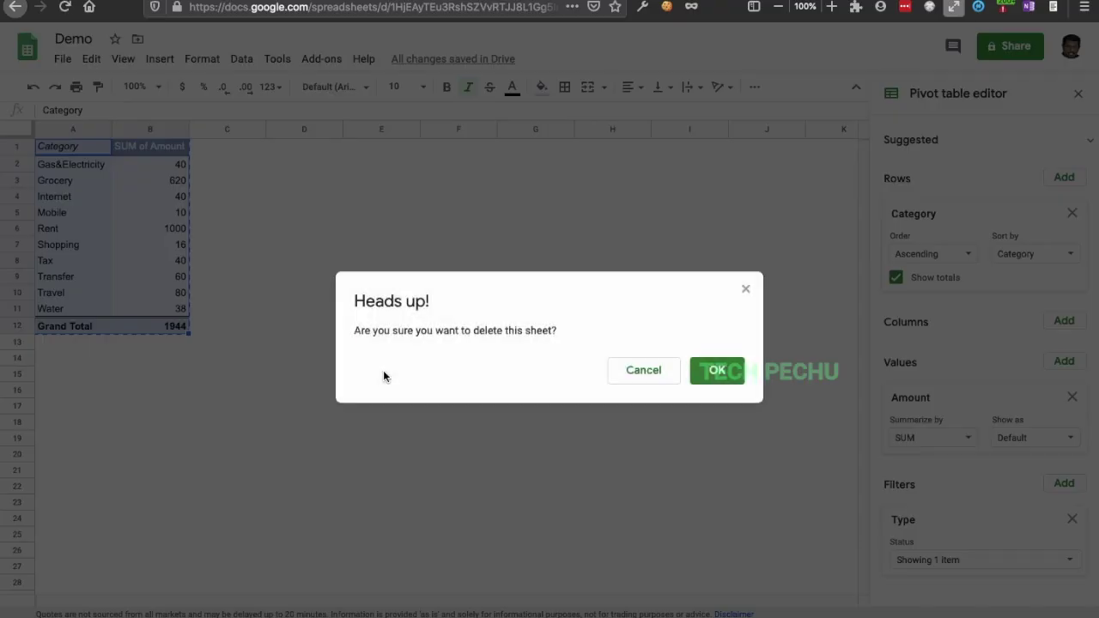
pyautogui.click(718, 370)
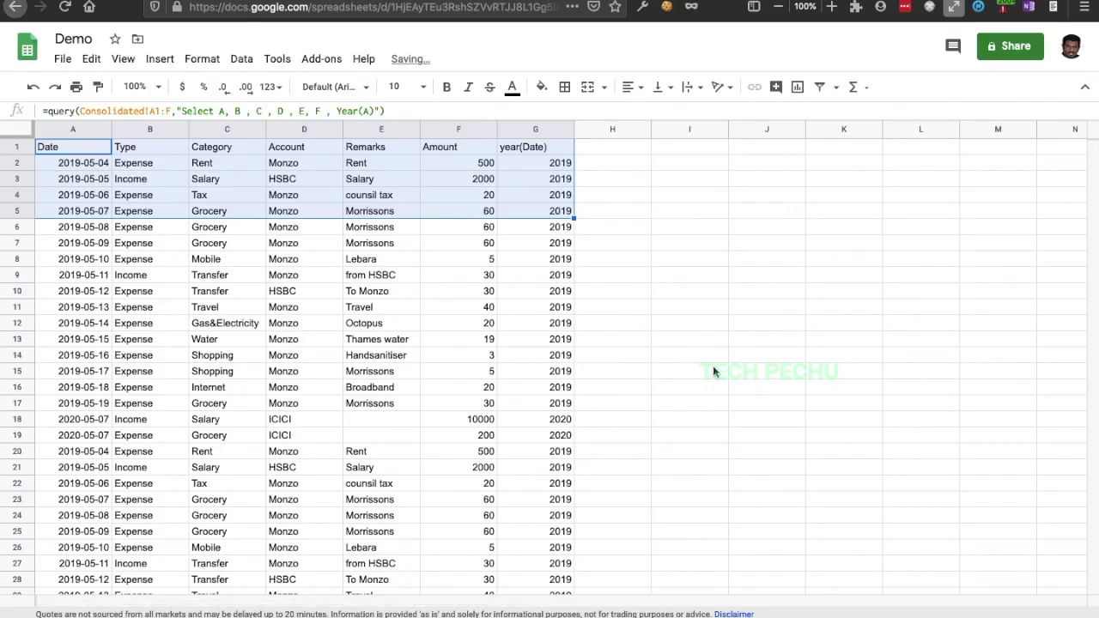
pyautogui.click(711, 371)
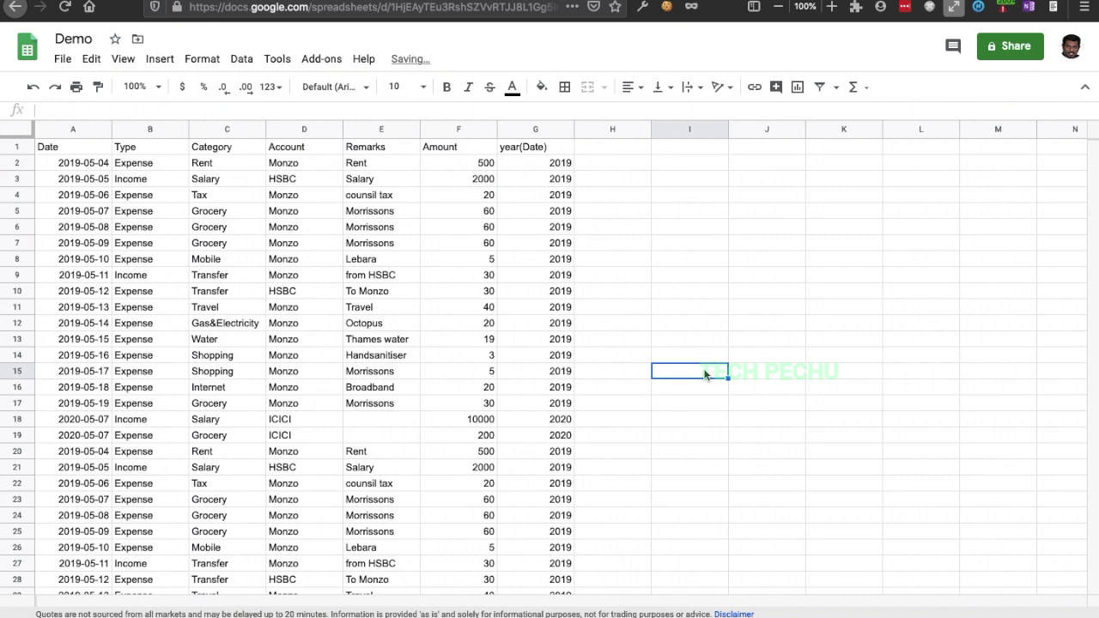
# Create a second pivot table on a new sheet from Dashboard_input!A1:G
pyautogui.click(60, 148)
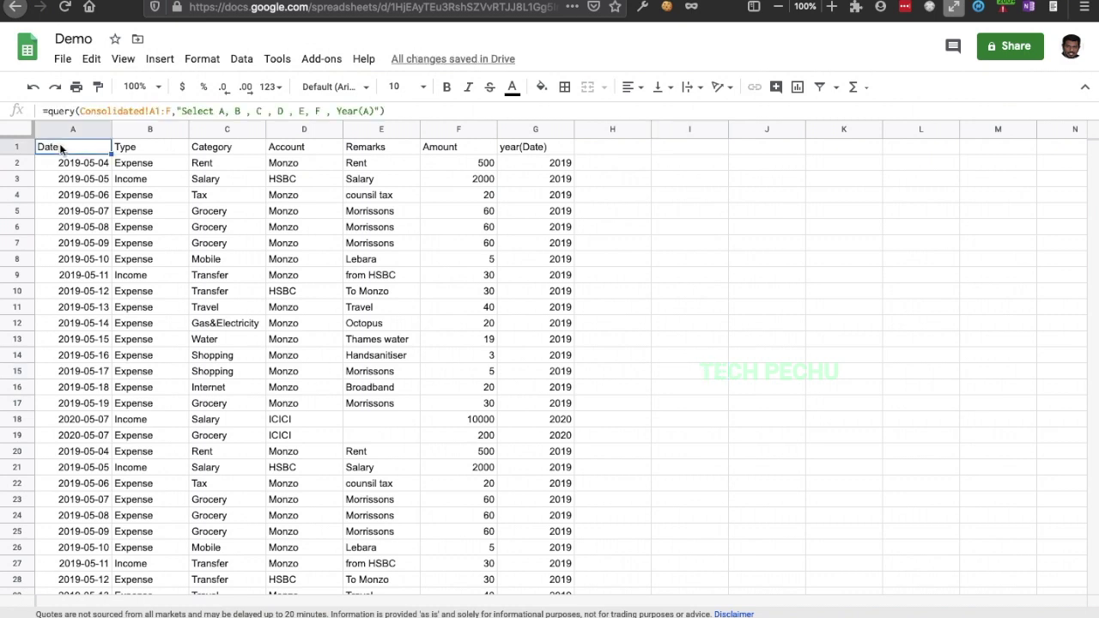
pyautogui.click(237, 64)
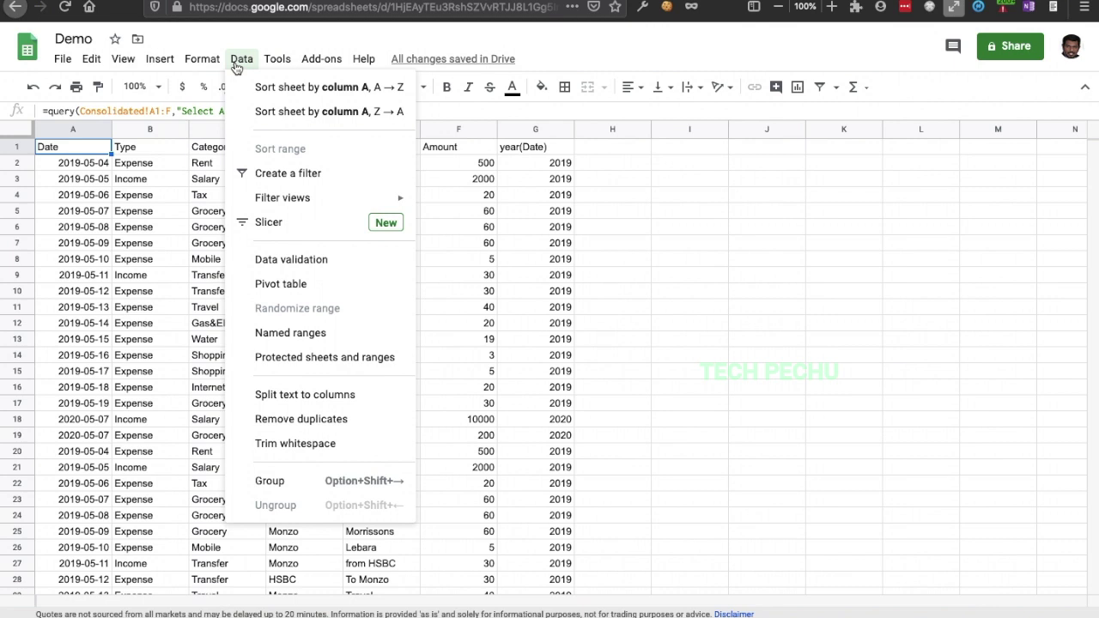
pyautogui.click(288, 284)
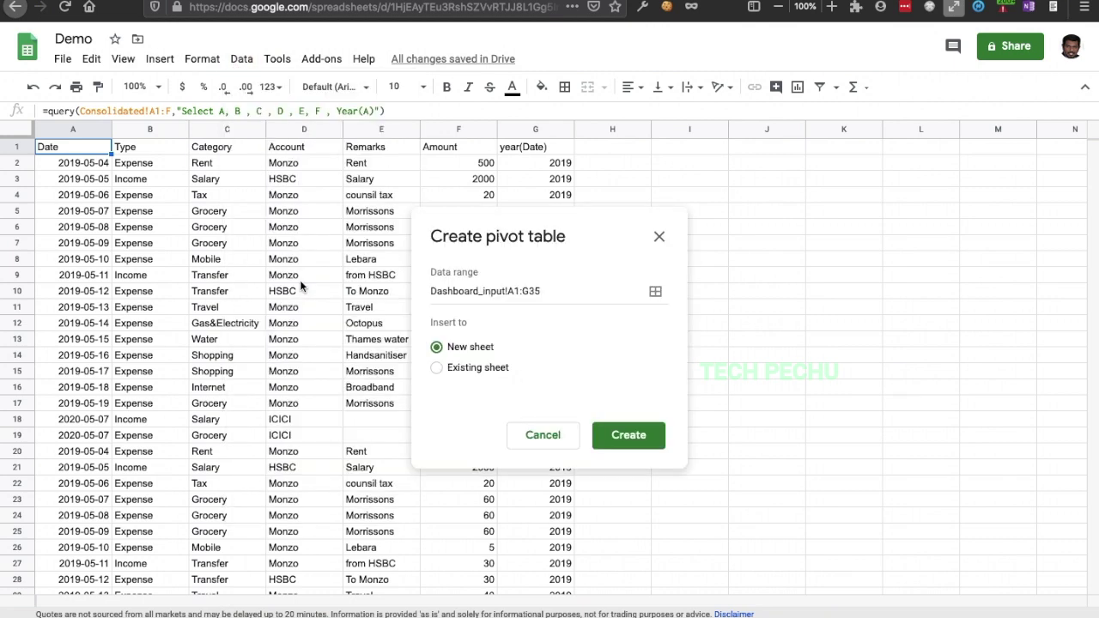
pyautogui.click(655, 291)
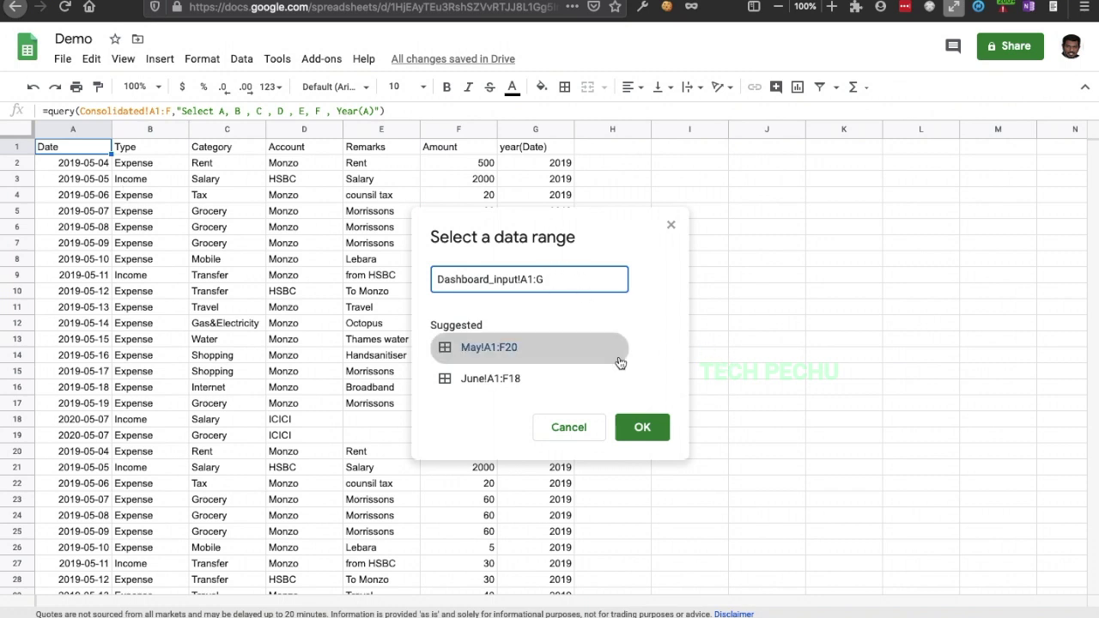
pyautogui.click(642, 426)
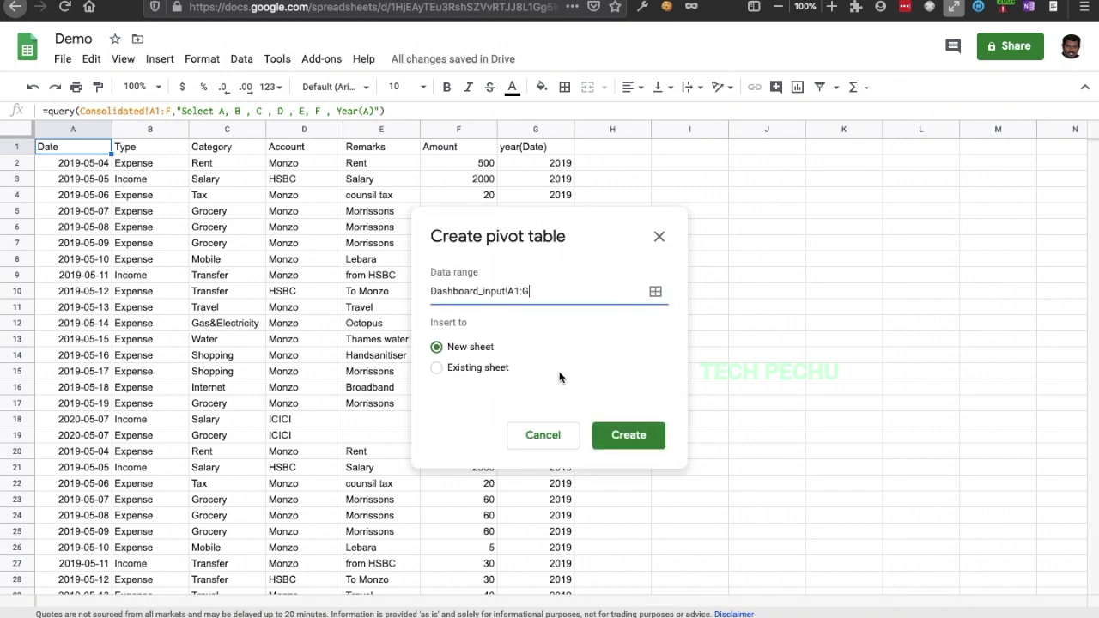
pyautogui.click(631, 440)
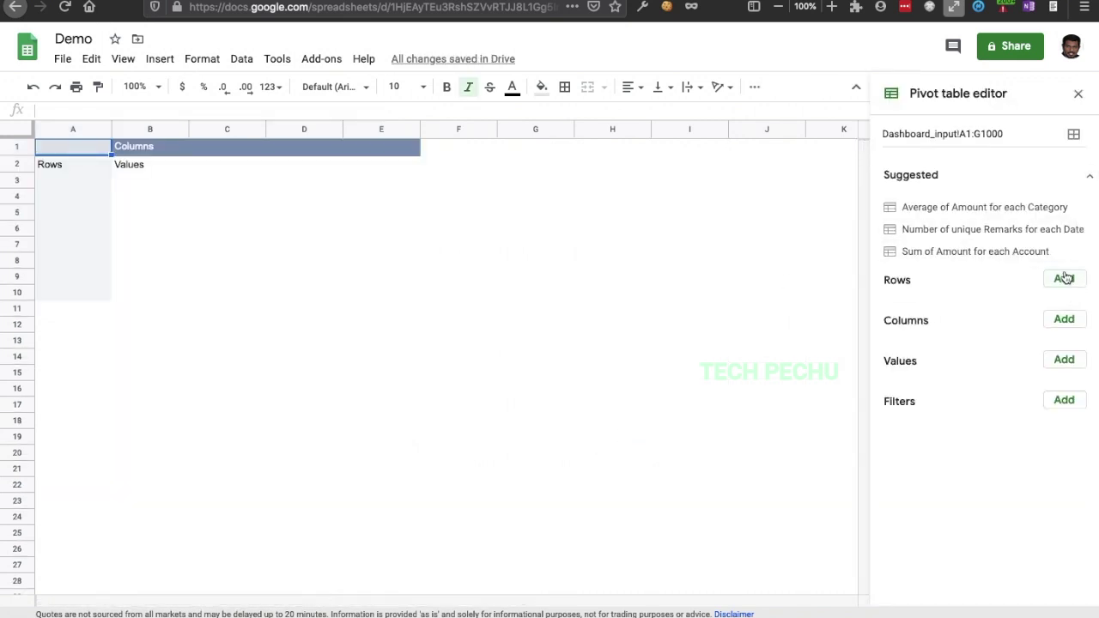
# Set Category as the pivot rows and SUM of Amount as the values
pyautogui.click(1063, 278)
pyautogui.click(1058, 354)
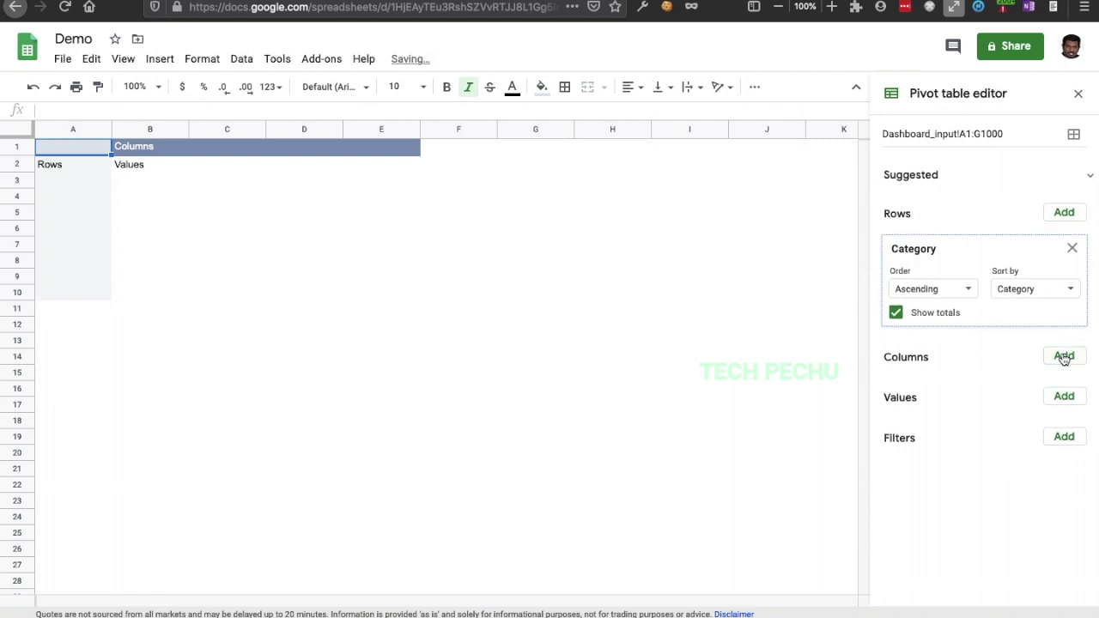
pyautogui.click(1061, 396)
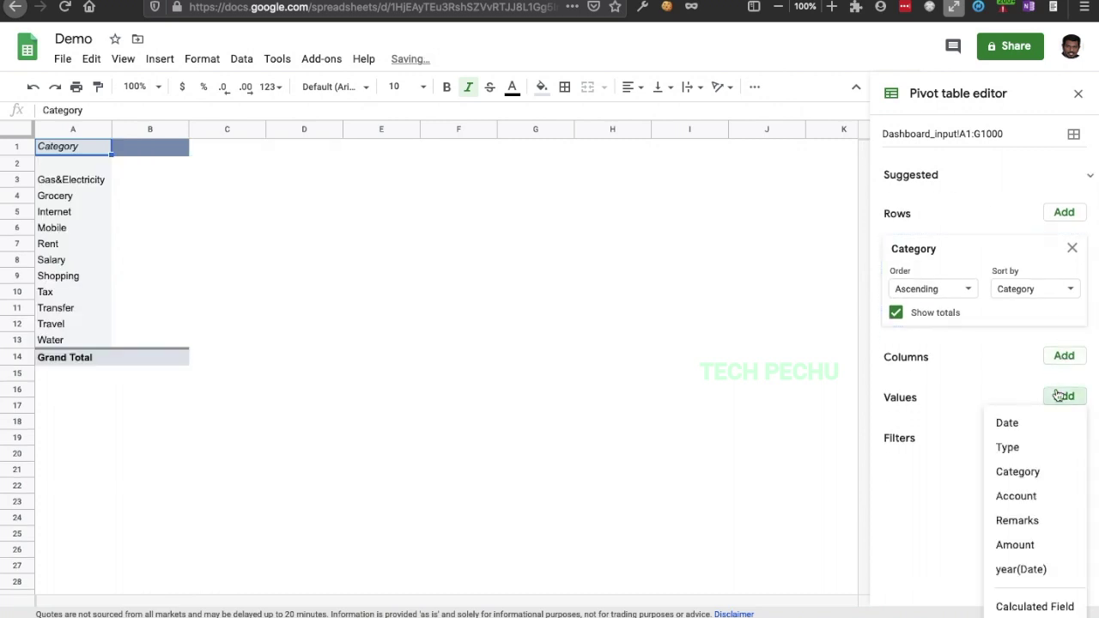
pyautogui.click(1014, 545)
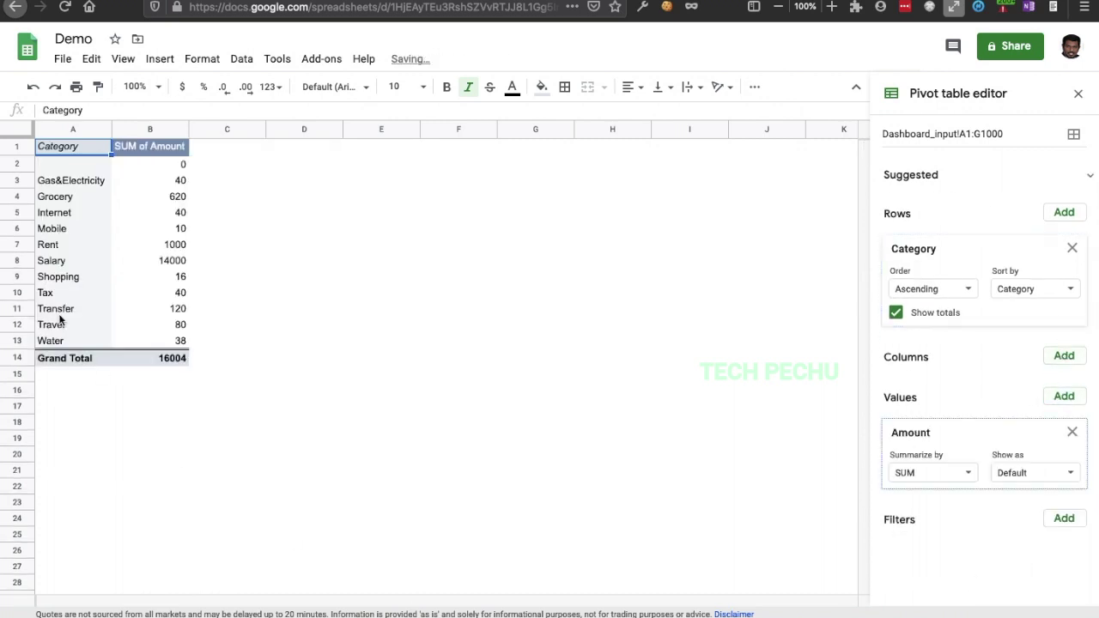
# Filter Type to keep only Income, leaving Salary 14000, Transfer 60, total 14060
pyautogui.click(1063, 519)
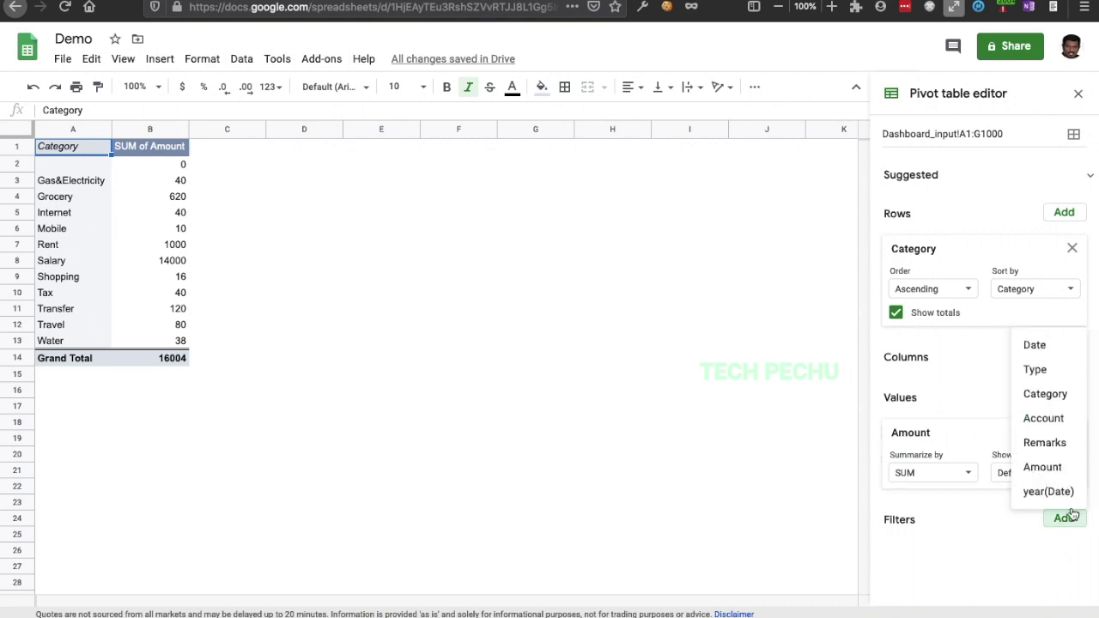
pyautogui.click(1039, 370)
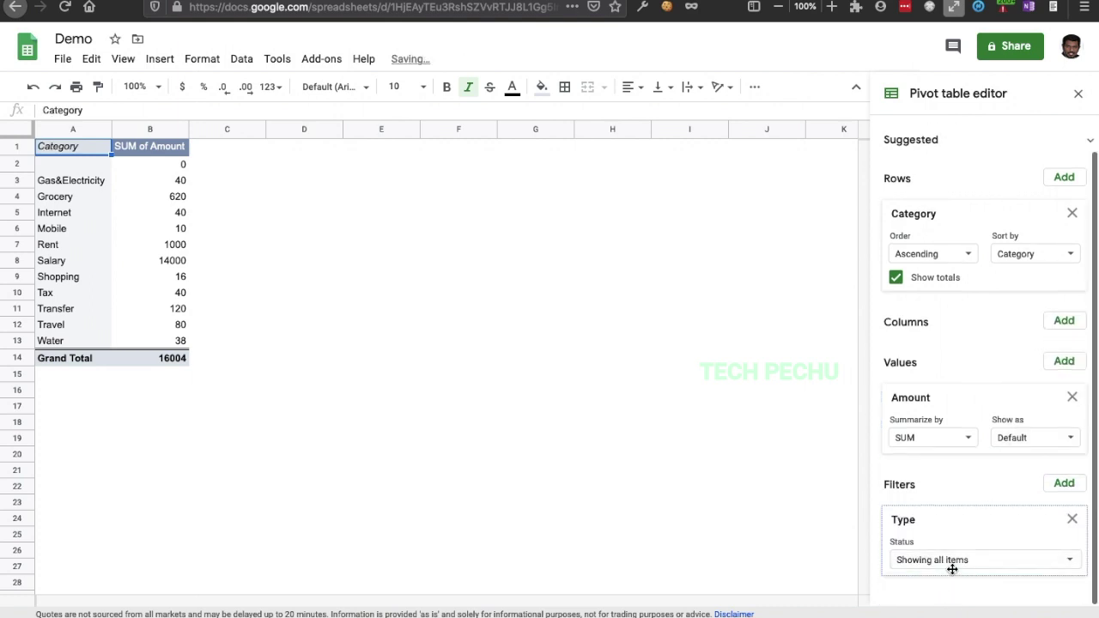
pyautogui.click(950, 566)
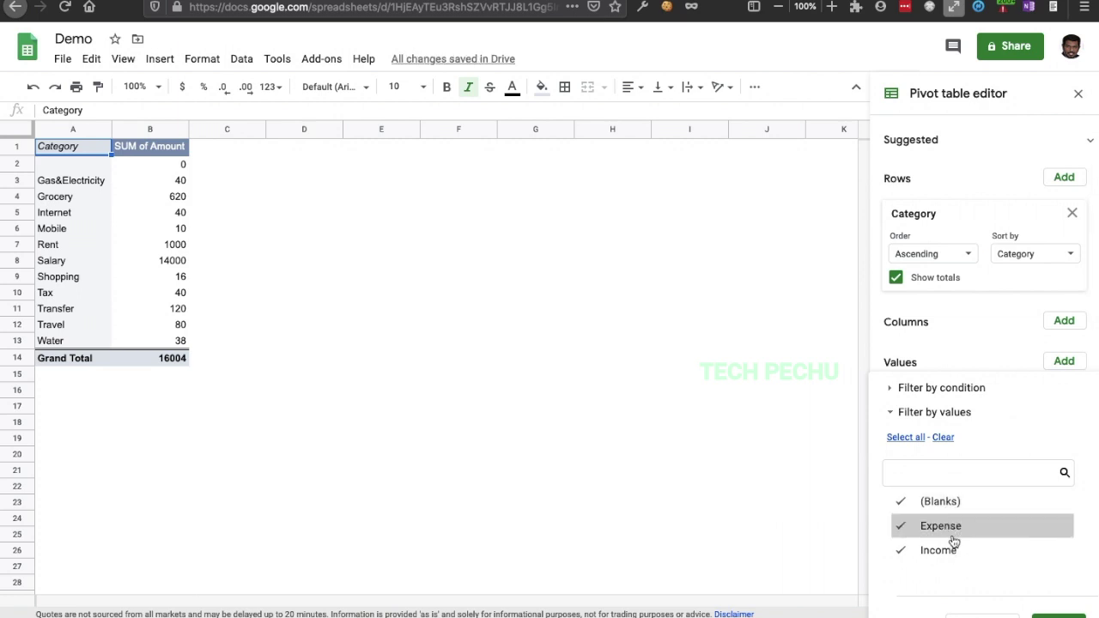
pyautogui.click(944, 505)
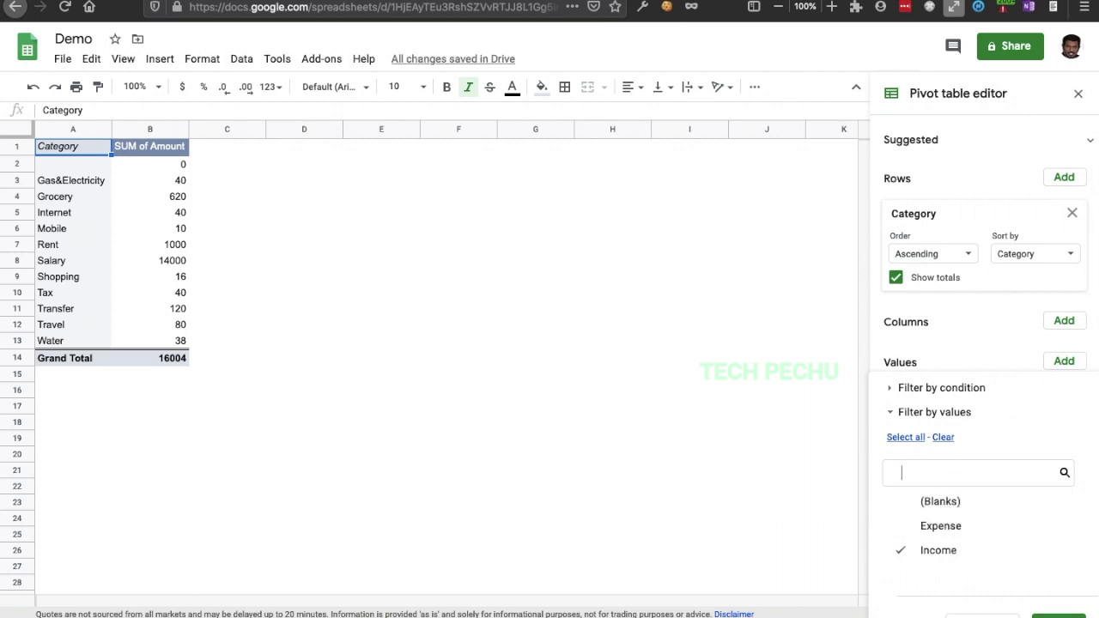
pyautogui.click(1059, 614)
pyautogui.click(213, 325)
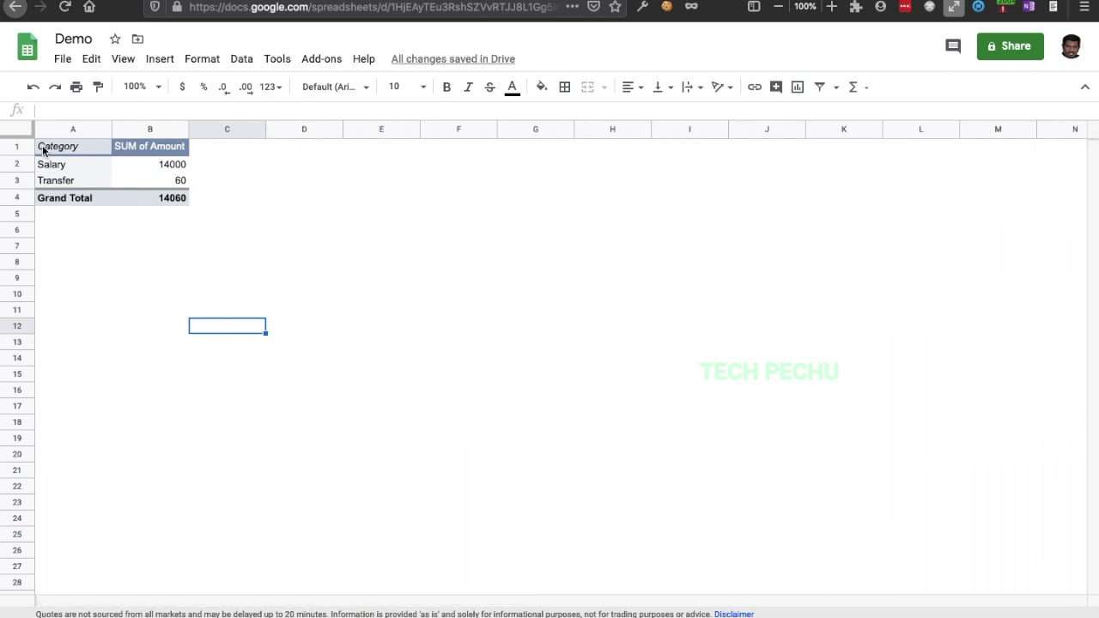
# Paste the Income pivot table (A1:B4, total 14060) onto the NetWorth sheet at D6
pyautogui.moveTo(62, 146); pyautogui.dragTo(158, 198)
pyautogui.hotkey('ctrl', 'c')
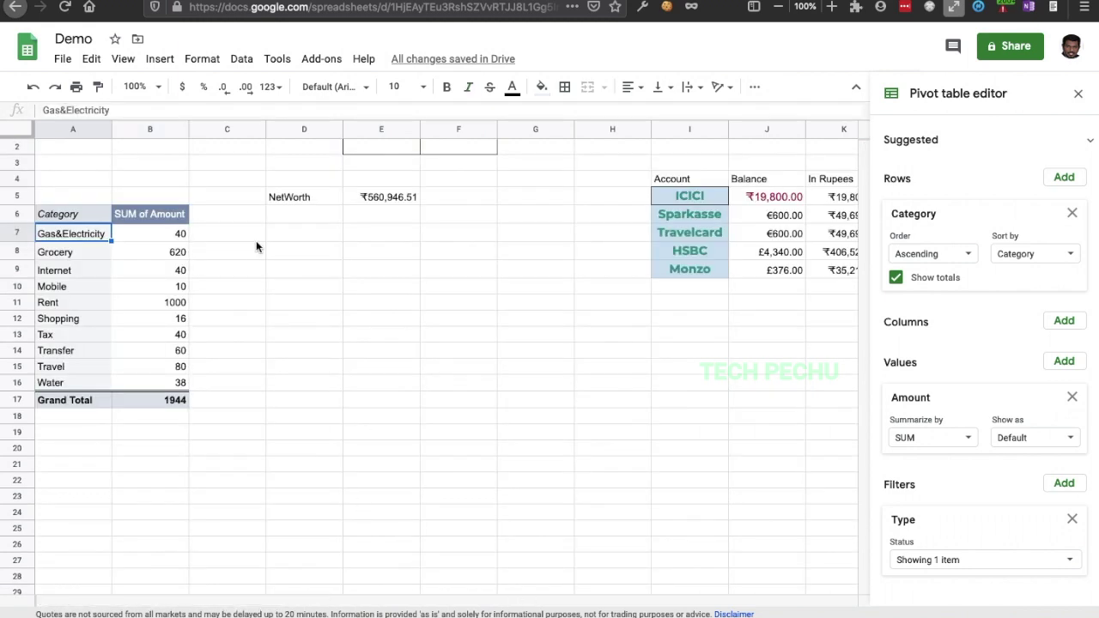
pyautogui.click(288, 215)
pyautogui.hotkey('ctrl', 'v')
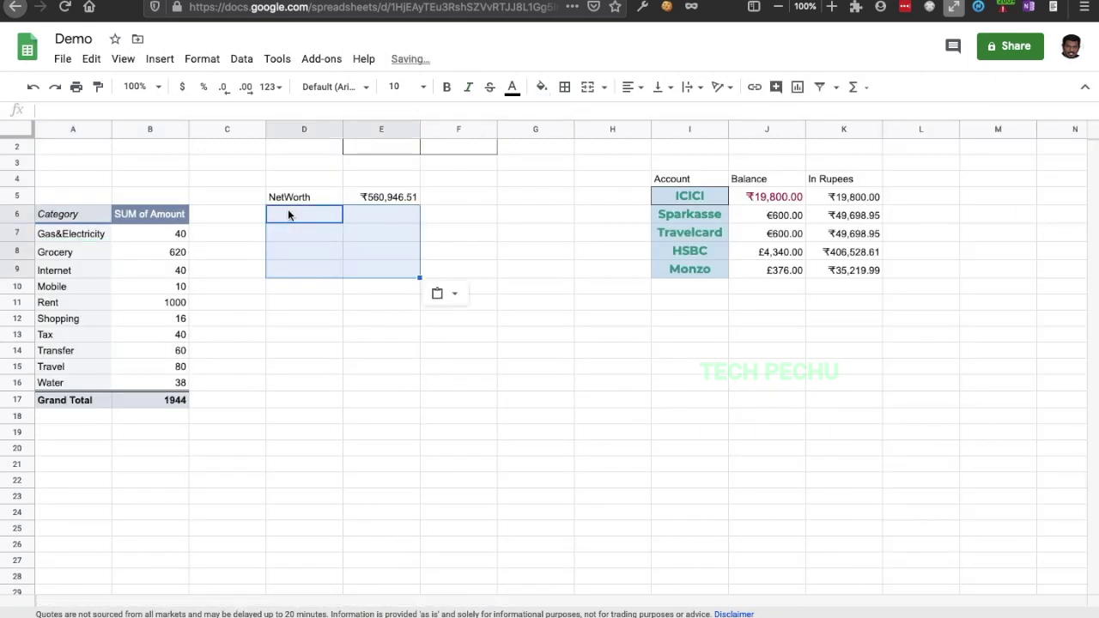
pyautogui.click(403, 449)
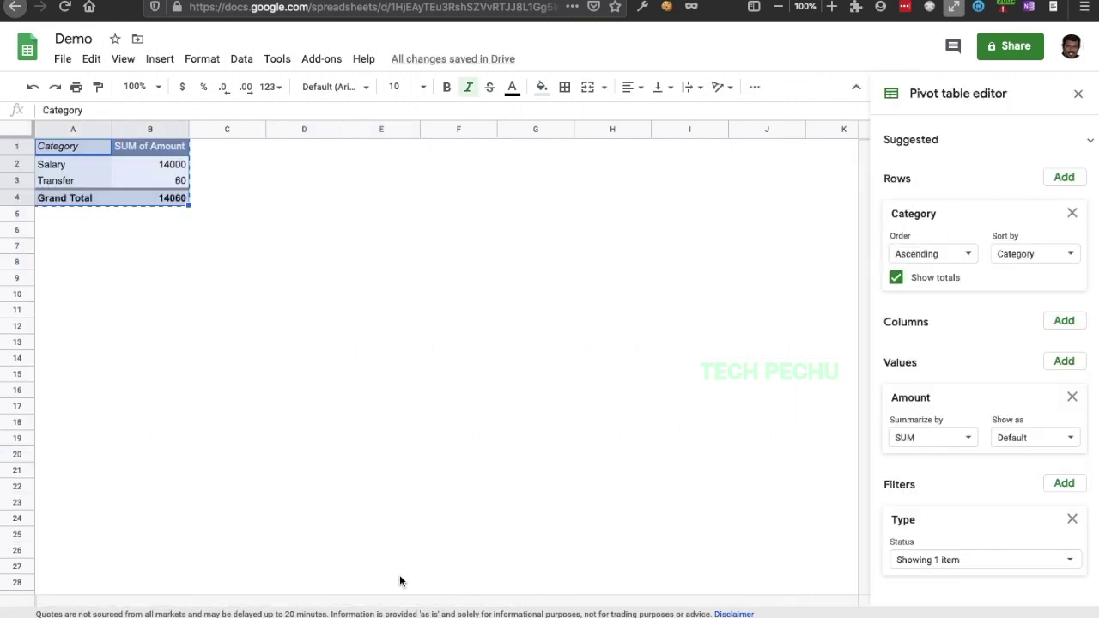
# Delete the temporary Income pivot sheet
pyautogui.rightClick(344, 611)
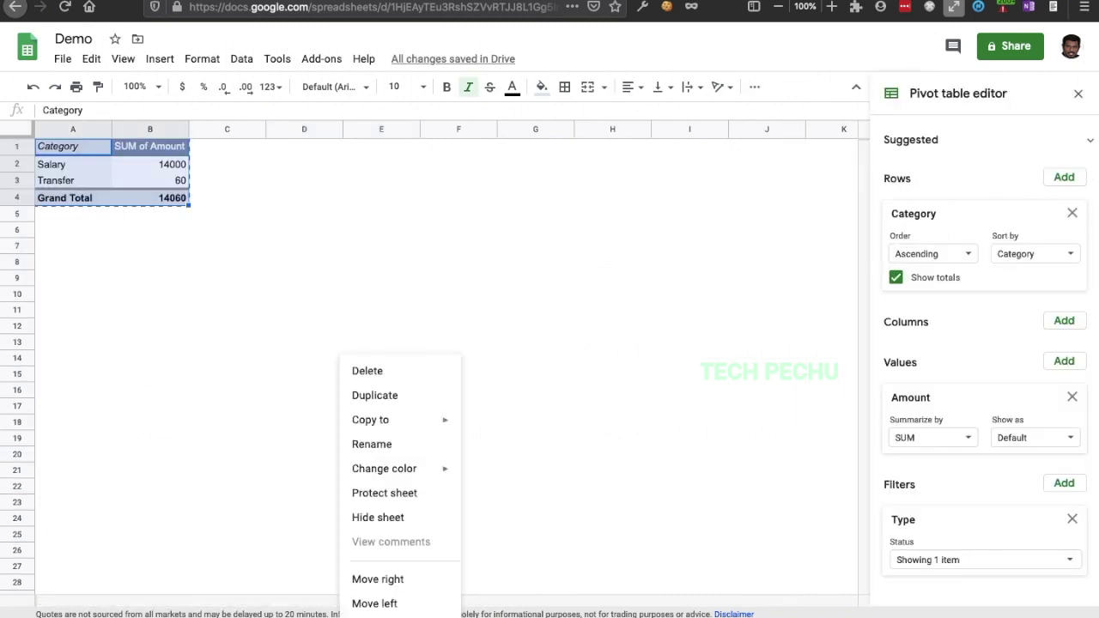
pyautogui.click(386, 372)
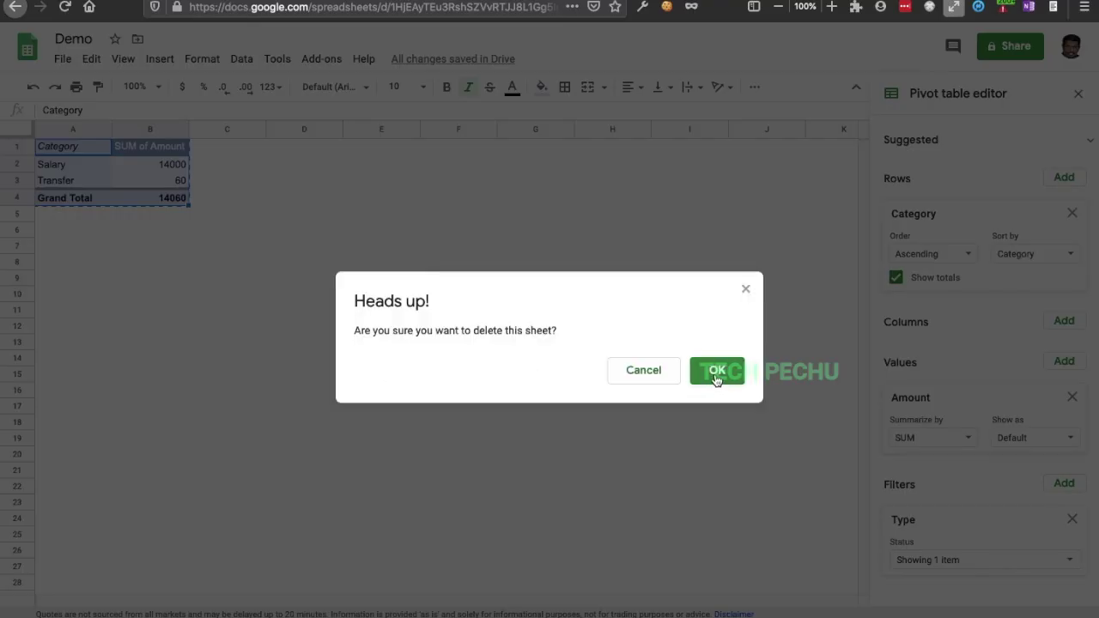
pyautogui.click(716, 373)
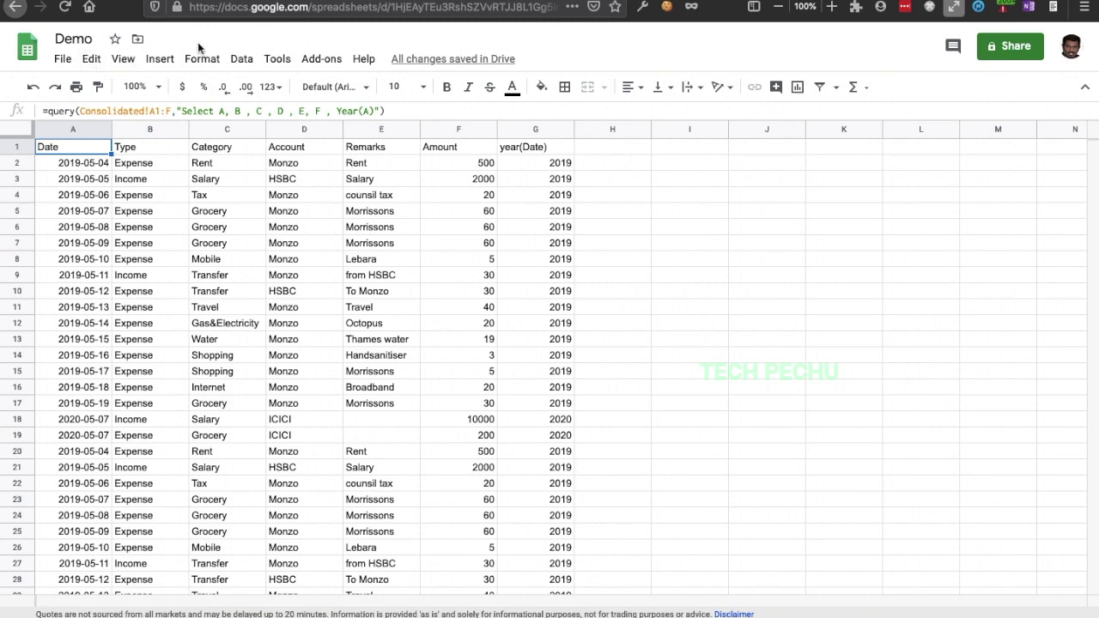
# Create a third pivot table on a new sheet from Dashboard_input!A1:G
pyautogui.click(242, 60)
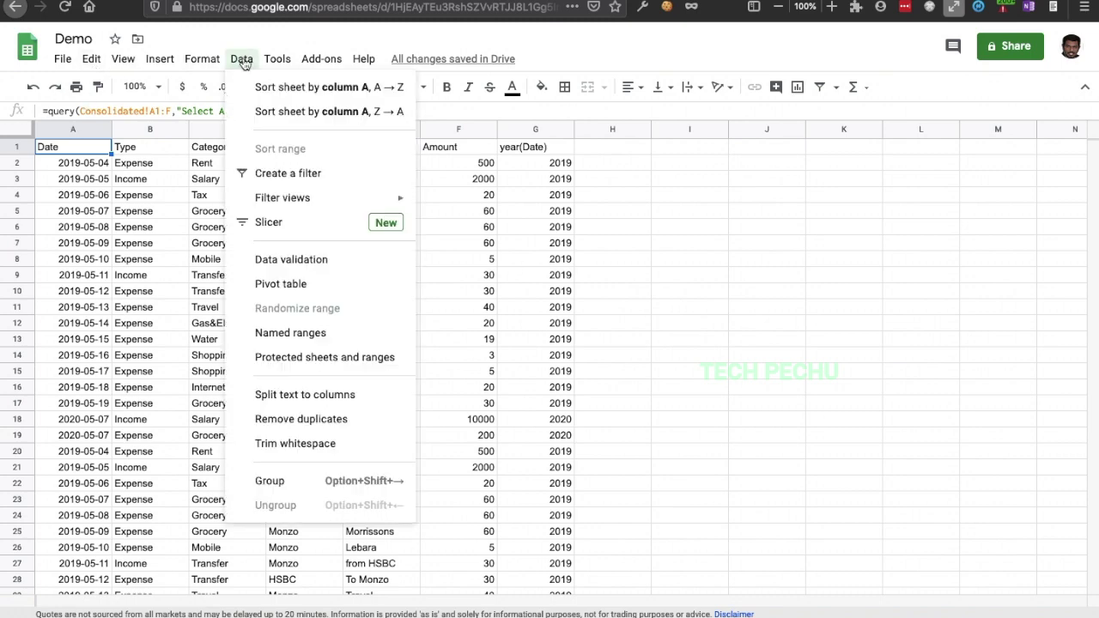
pyautogui.click(299, 286)
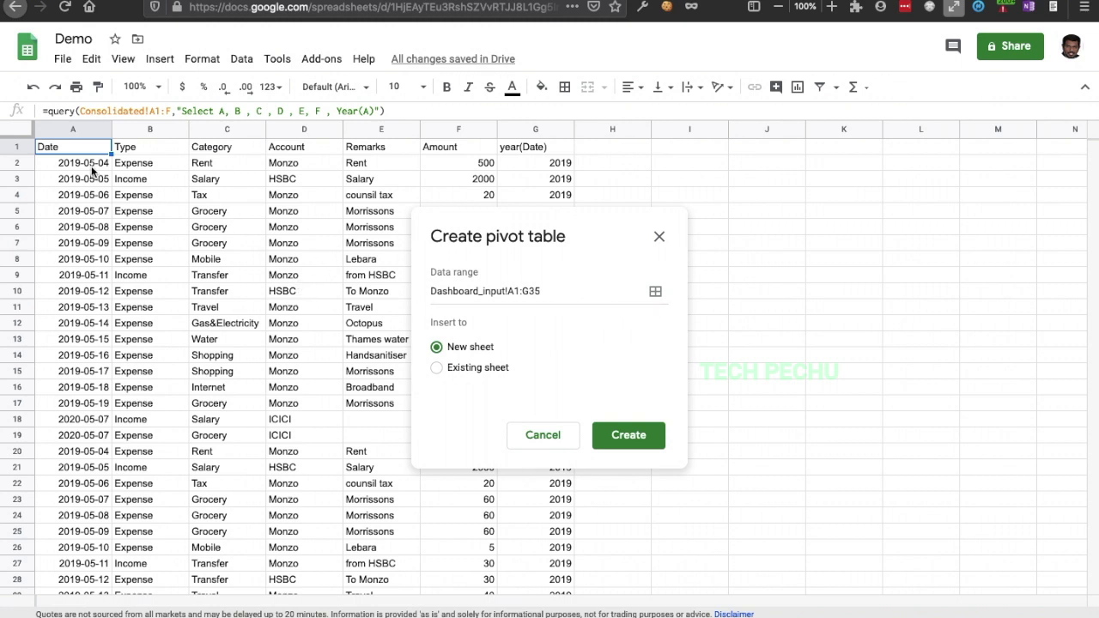
pyautogui.click(581, 291)
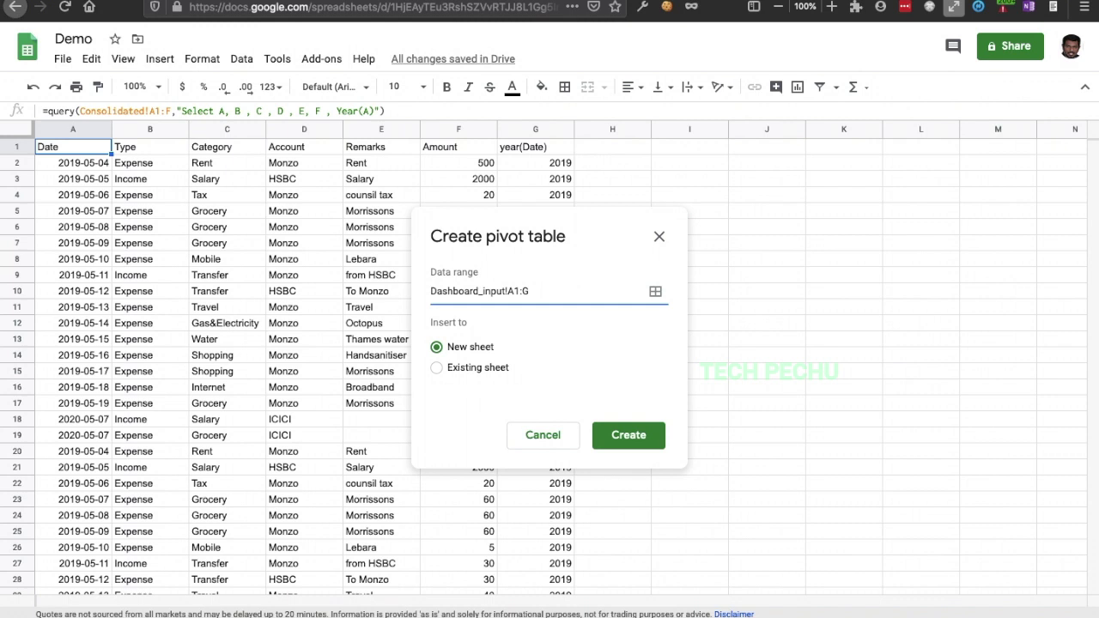
pyautogui.click(645, 445)
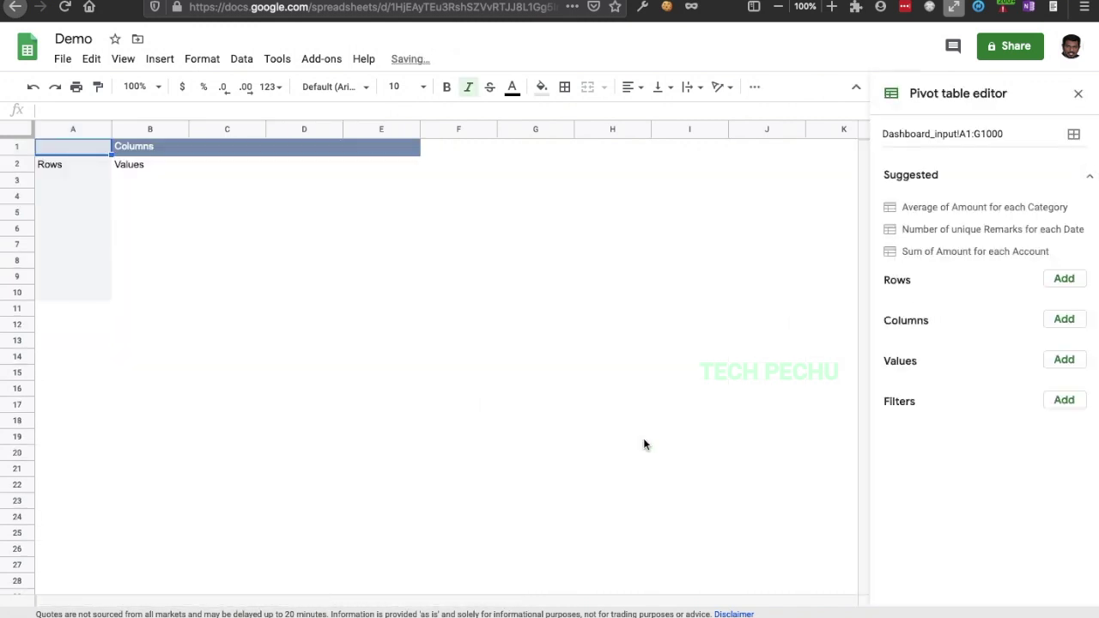
# Group pivot rows by year(Date) and sum Amount: 2019 5804, 2020 10200, total 16004
pyautogui.click(1063, 279)
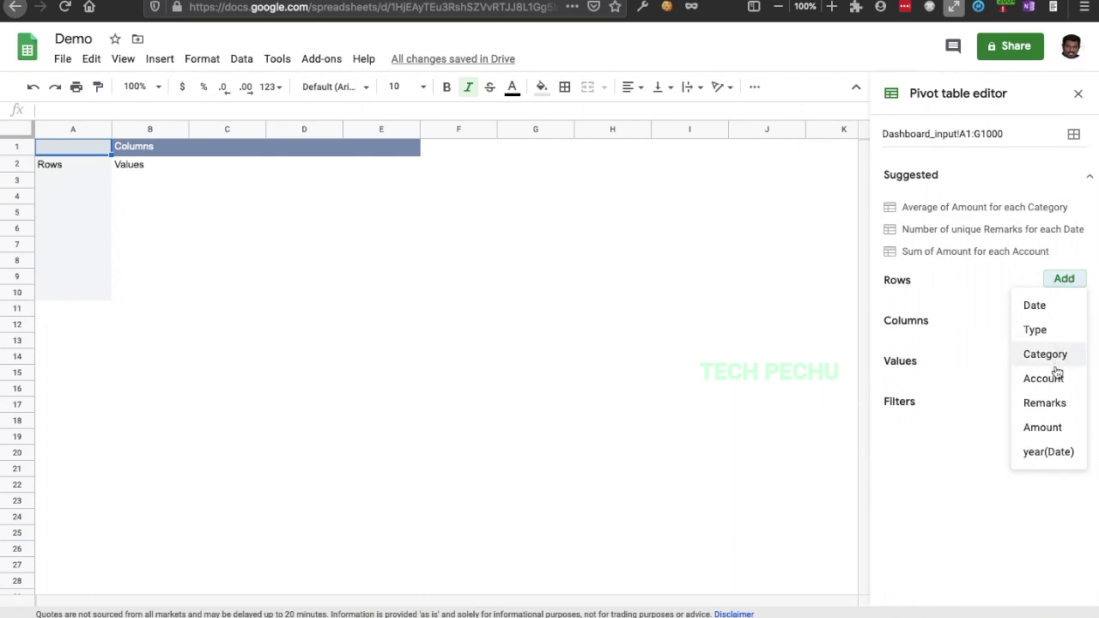
pyautogui.click(1044, 448)
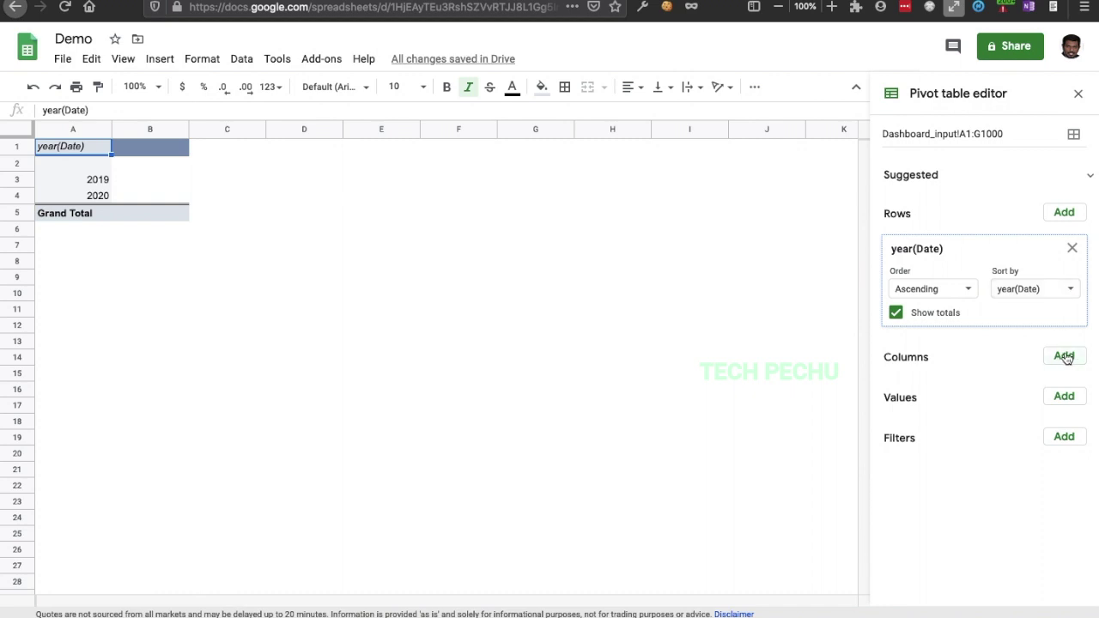
pyautogui.click(1064, 397)
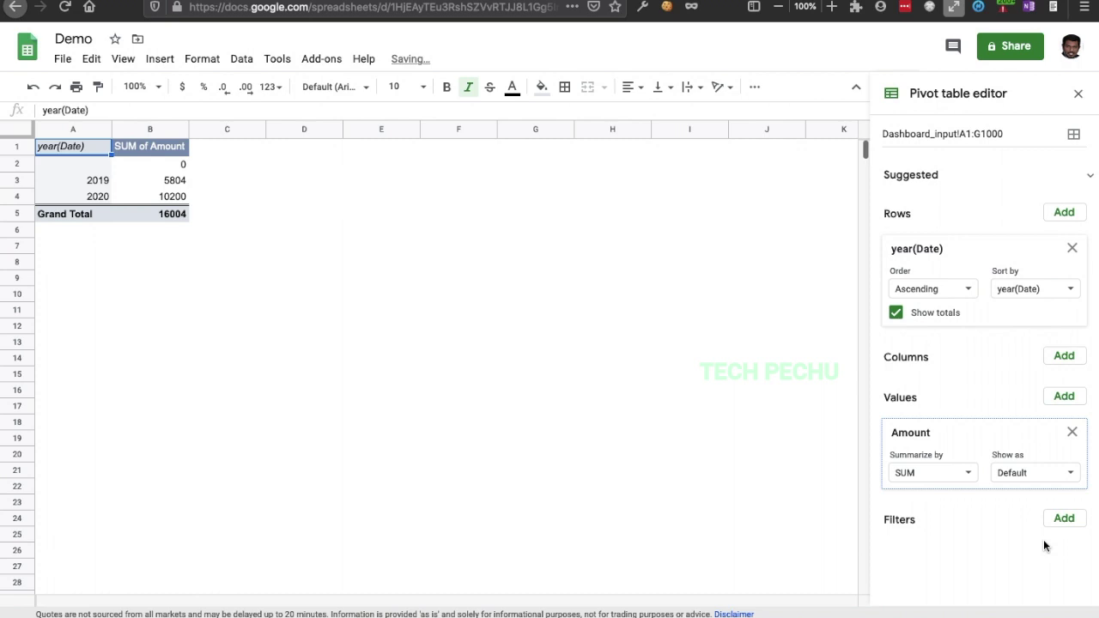
pyautogui.click(1078, 94)
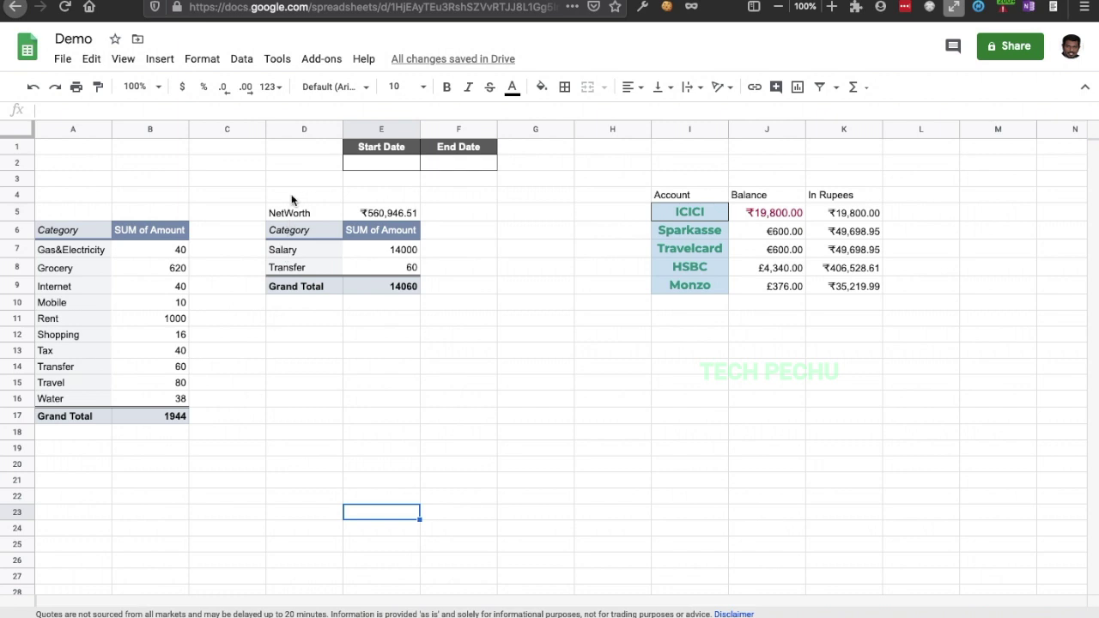
# Merge D4:D5 and centre the NetWorth label horizontally and vertically
pyautogui.moveTo(291, 199); pyautogui.dragTo(291, 217)
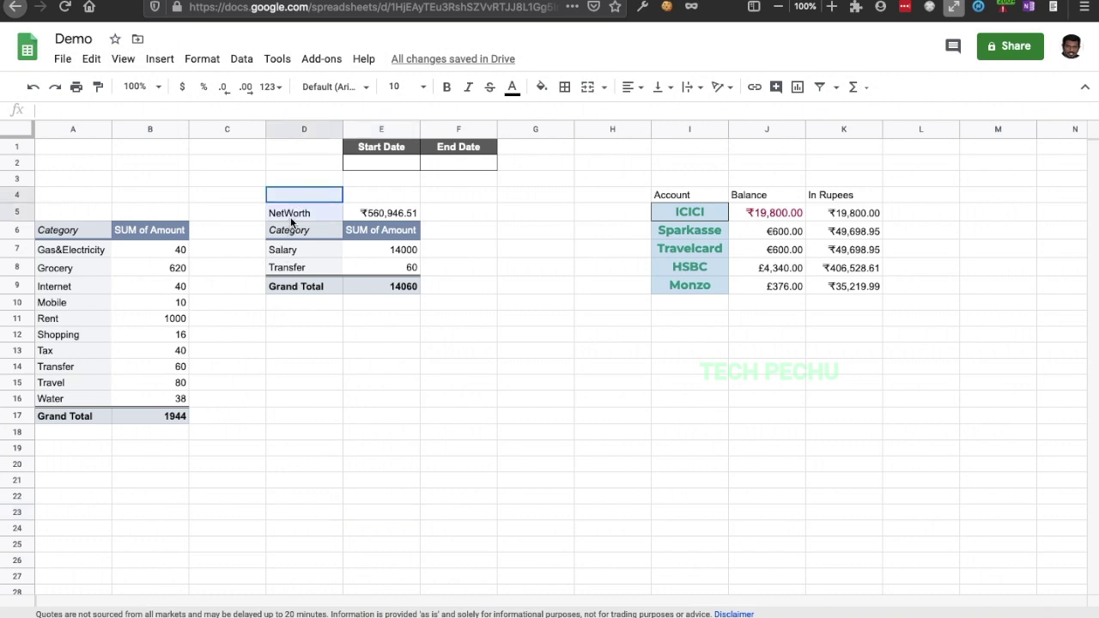
pyautogui.click(591, 90)
pyautogui.click(633, 87)
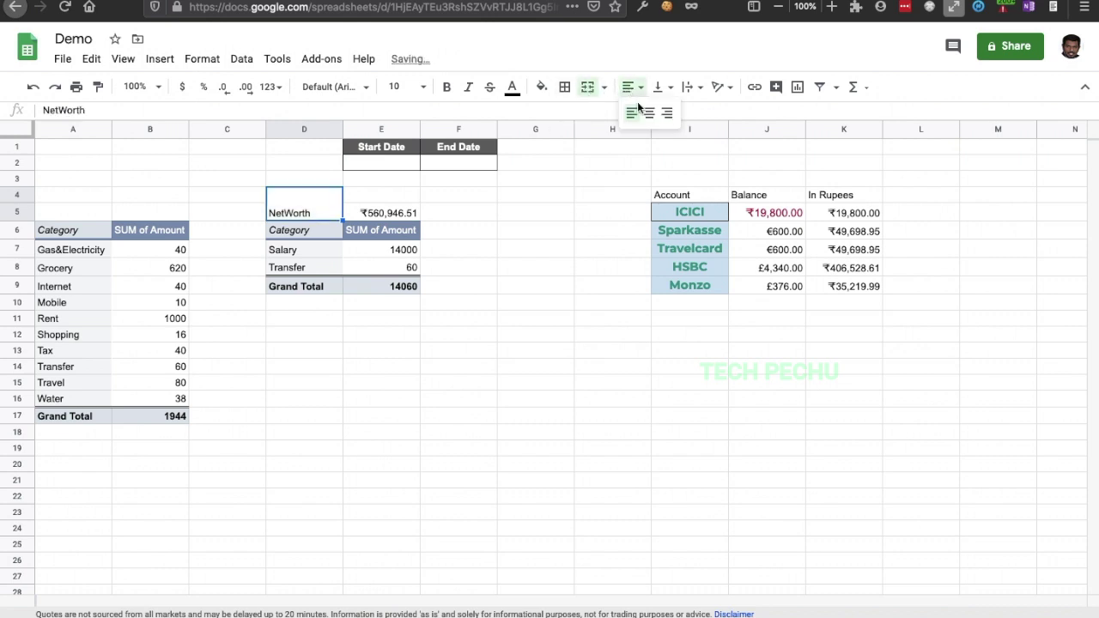
pyautogui.click(649, 112)
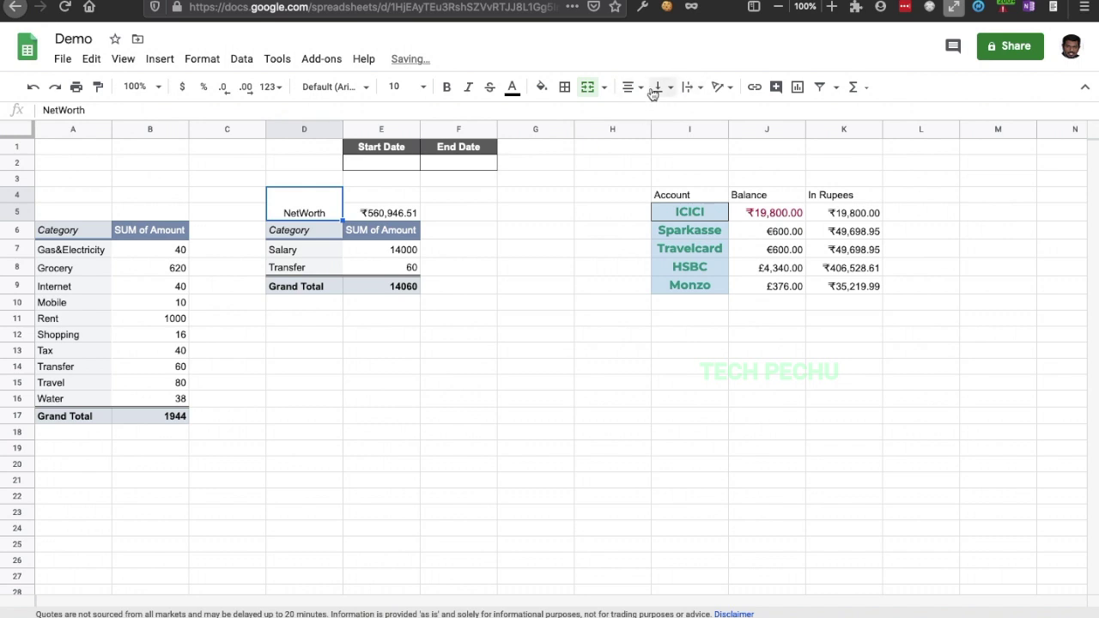
pyautogui.click(693, 90)
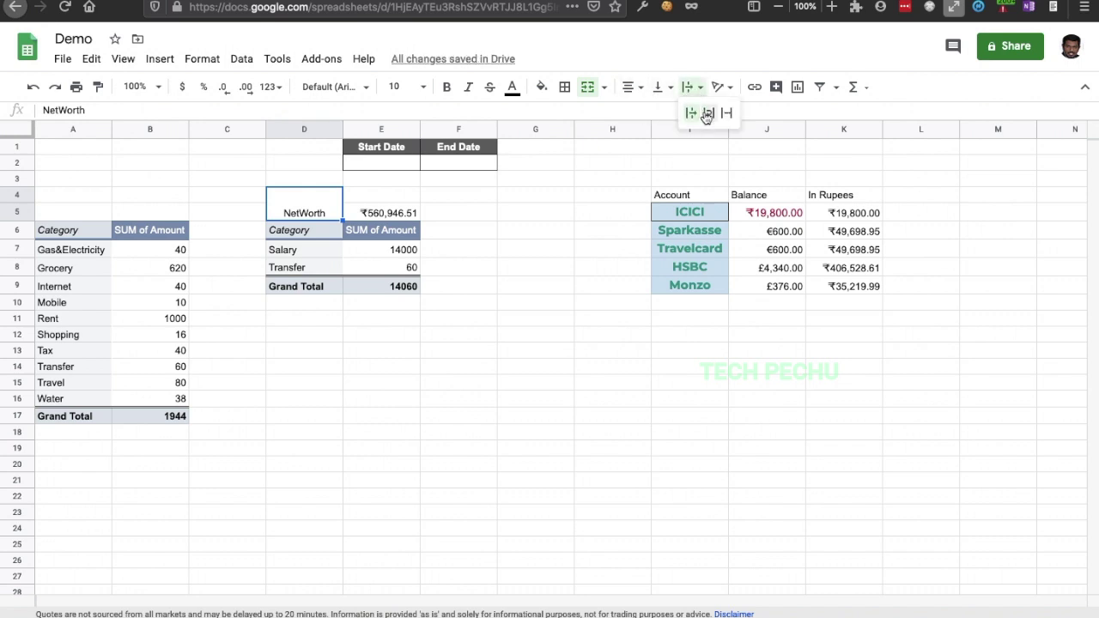
pyautogui.click(659, 89)
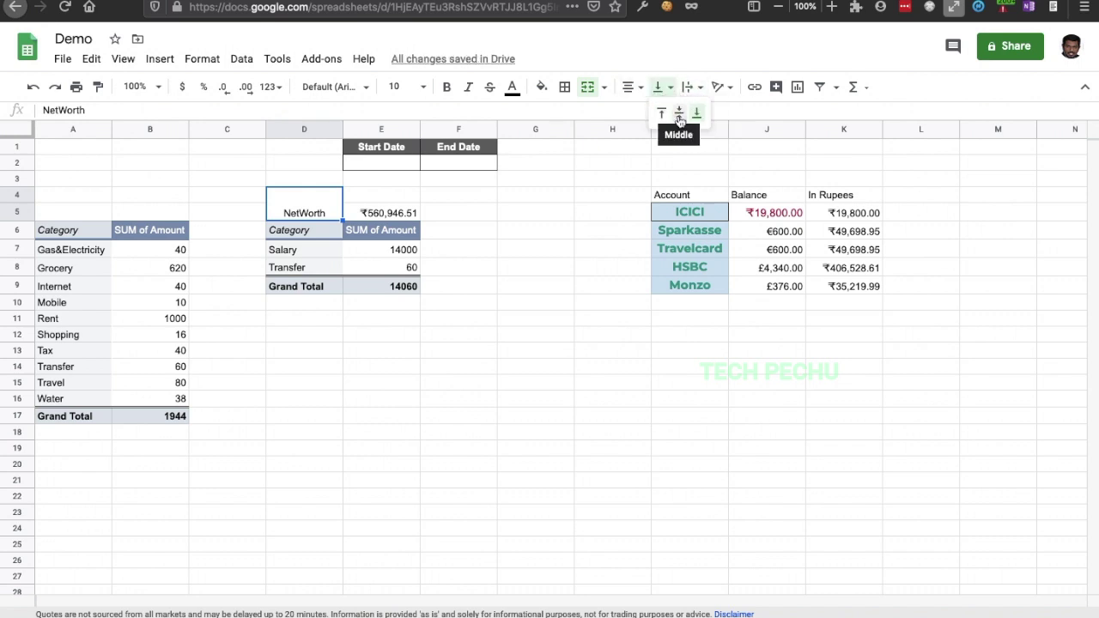
pyautogui.click(679, 112)
# Widen column E so the net worth value in E4:E5 fits
pyautogui.moveTo(396, 197); pyautogui.dragTo(396, 213)
pyautogui.moveTo(440, 129); pyautogui.dragTo(486, 129)
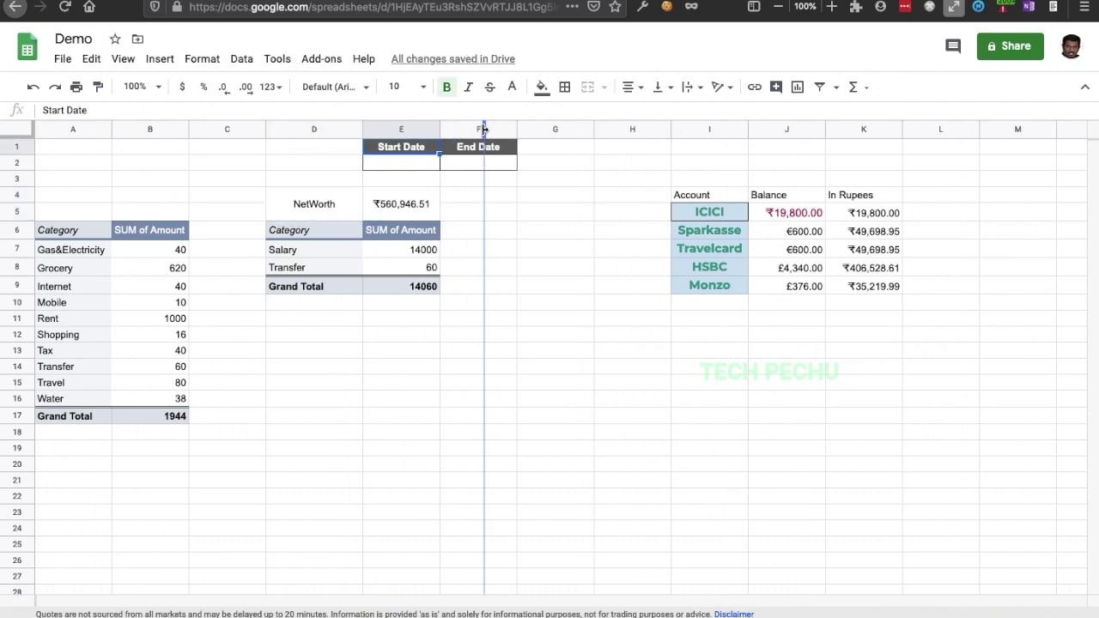
pyautogui.click(536, 283)
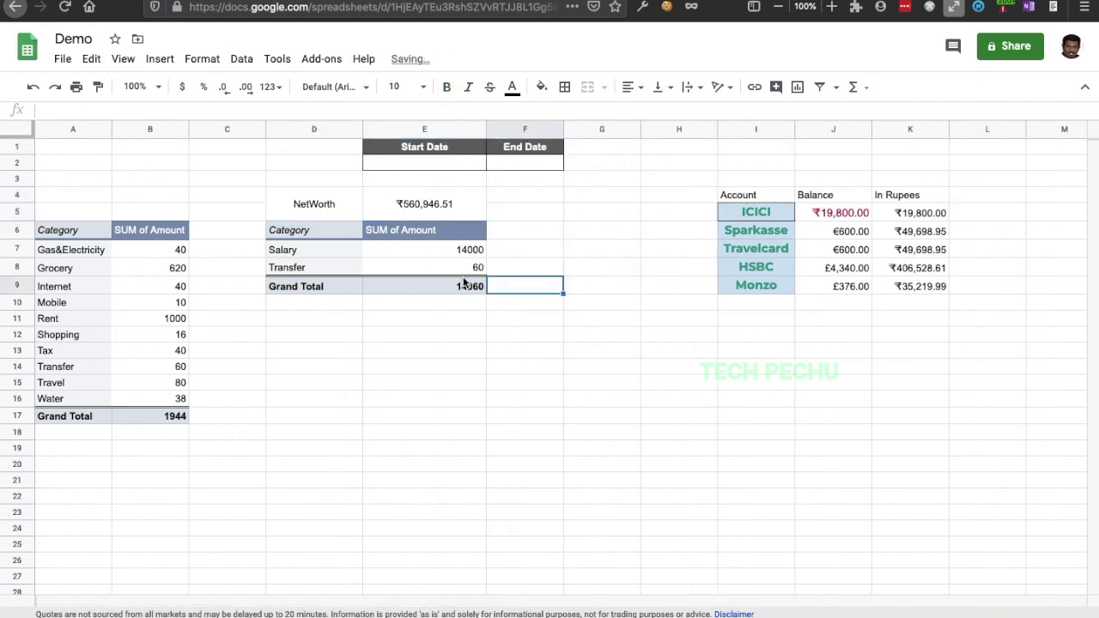
# Format the NetWorth block D4:E5 as bold 14-point text on a magenta fill
pyautogui.moveTo(305, 204); pyautogui.dragTo(416, 205)
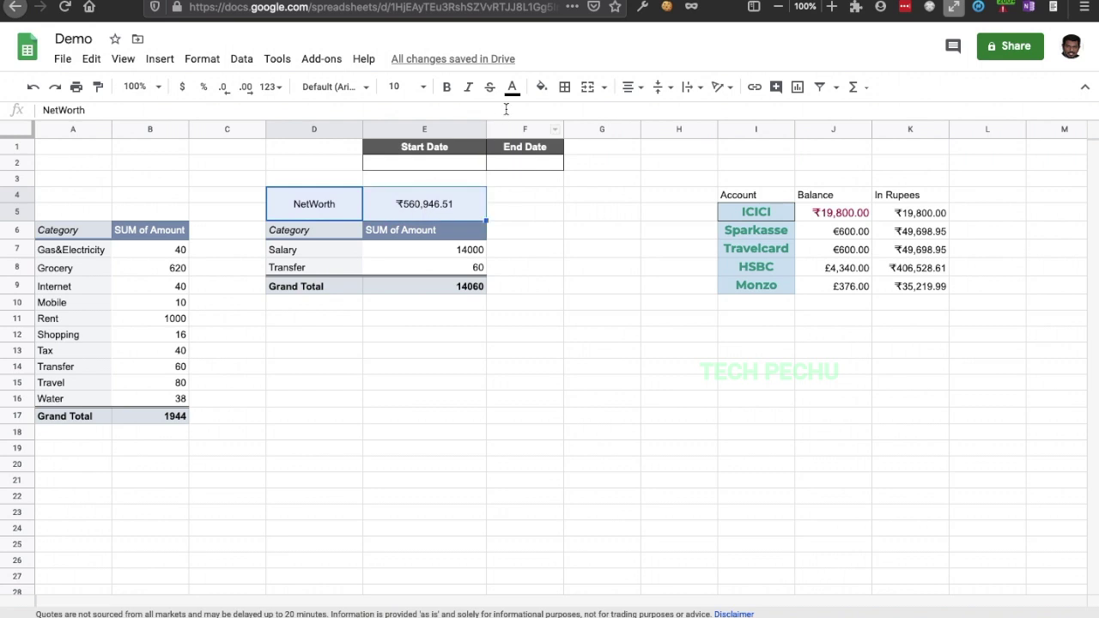
pyautogui.click(427, 88)
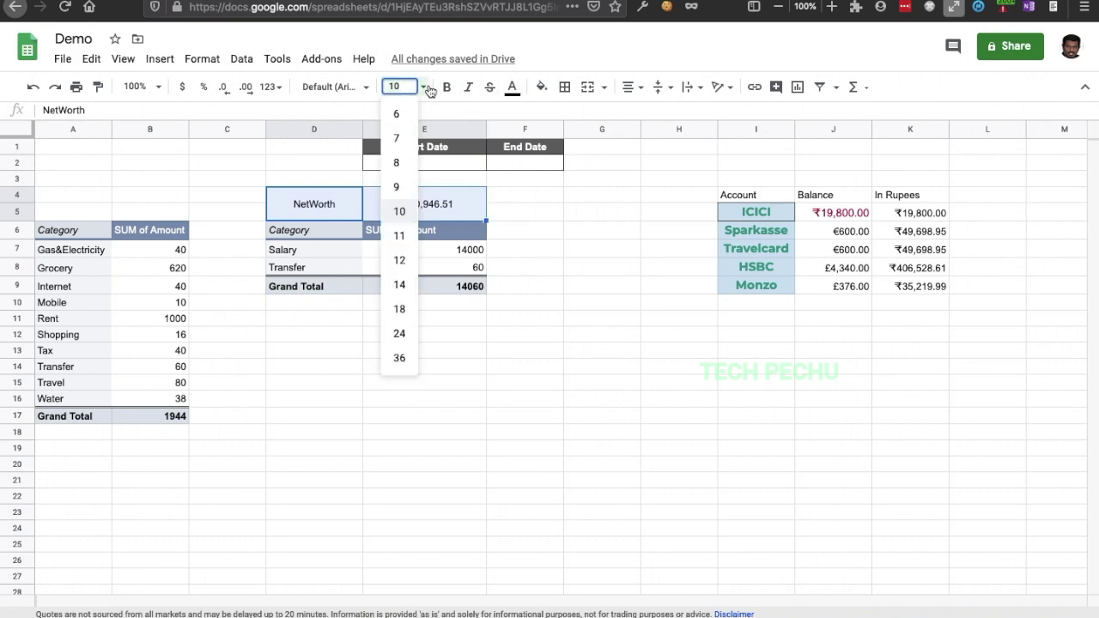
pyautogui.click(400, 285)
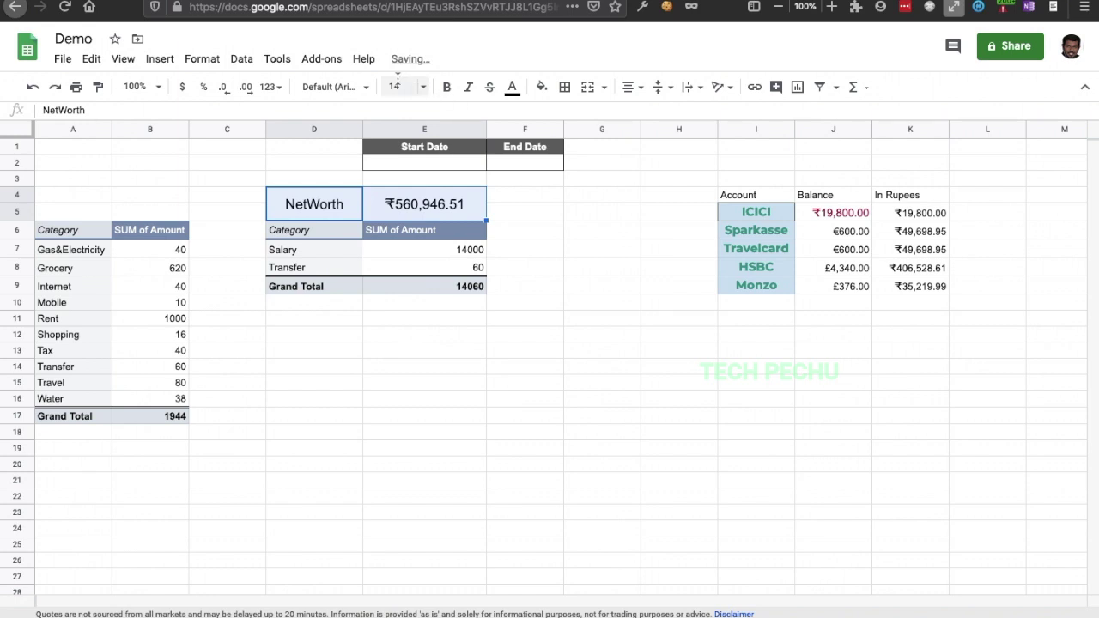
pyautogui.click(447, 86)
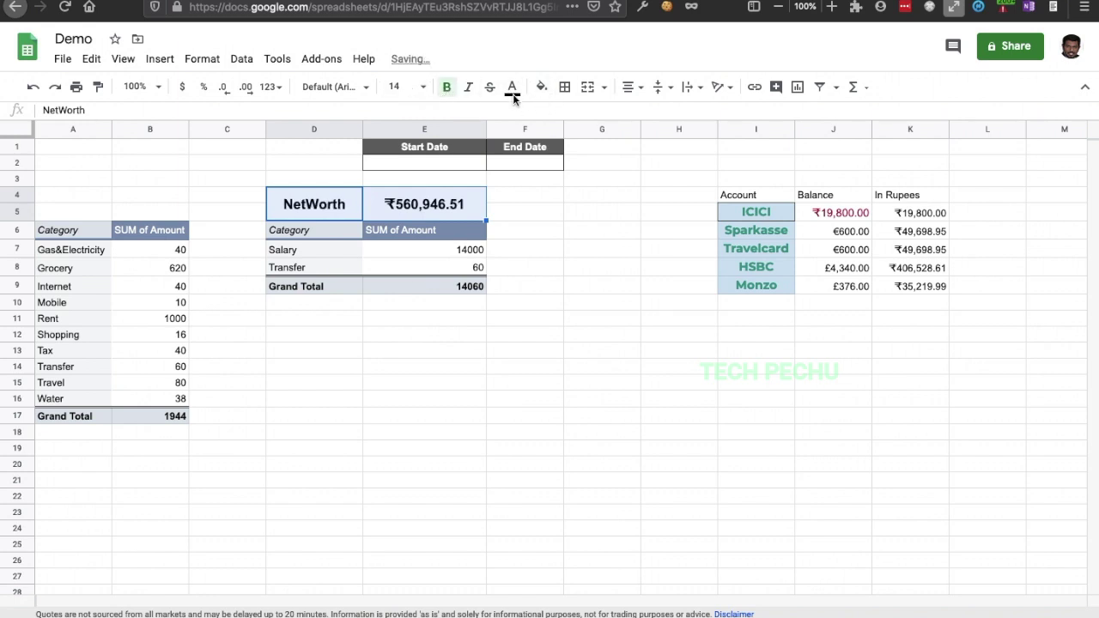
pyautogui.click(542, 87)
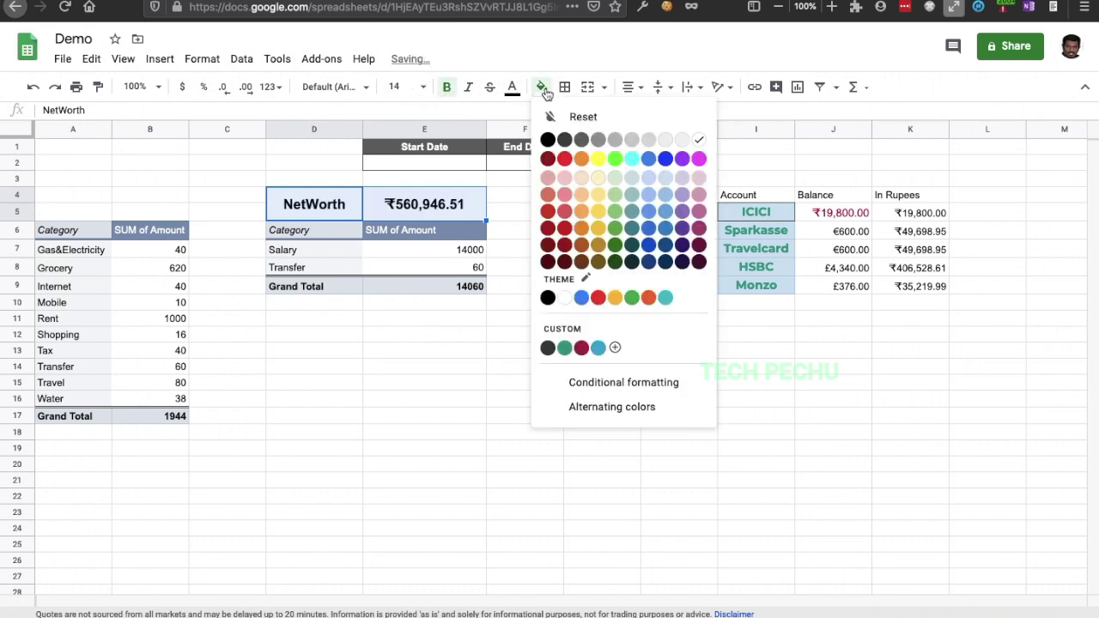
pyautogui.click(698, 158)
pyautogui.click(73, 230)
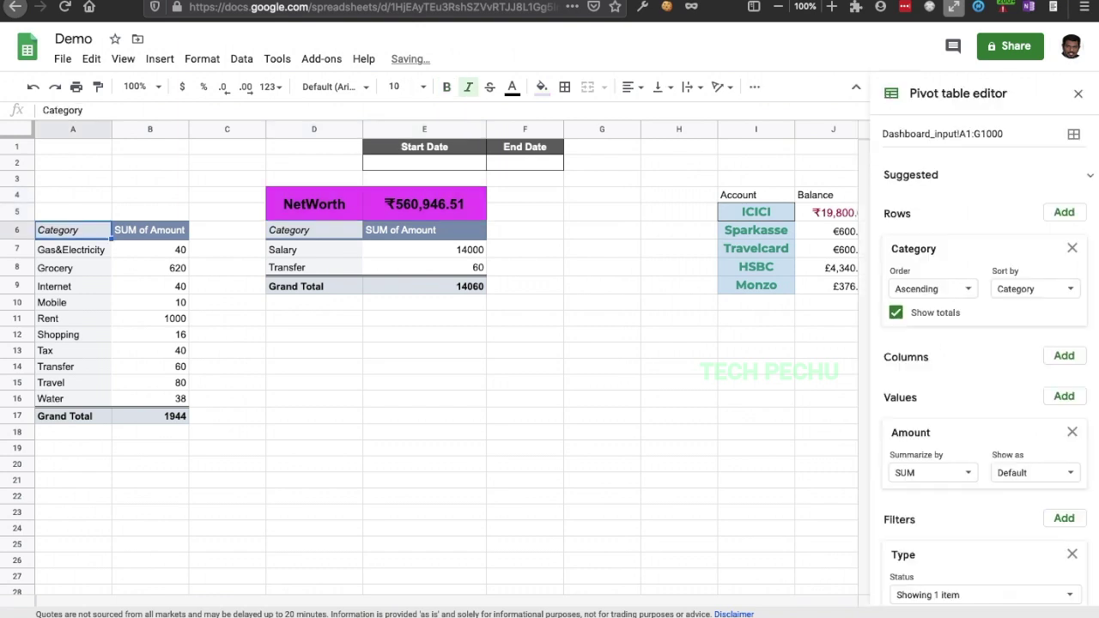
pyautogui.click(415, 454)
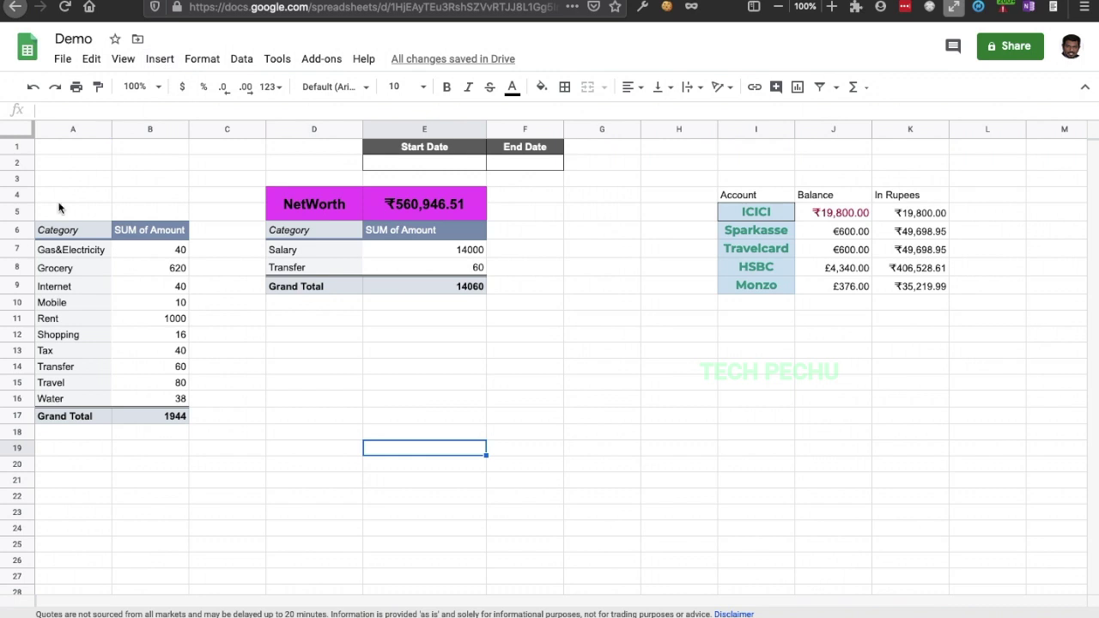
# Insert a chart from the category totals in A6:B17 and make it a doughnut chart
pyautogui.moveTo(51, 232)
pyautogui.mouseDown()
pyautogui.moveTo(134, 233)
pyautogui.moveTo(146, 438)
pyautogui.moveTo(161, 400)
pyautogui.mouseUp()
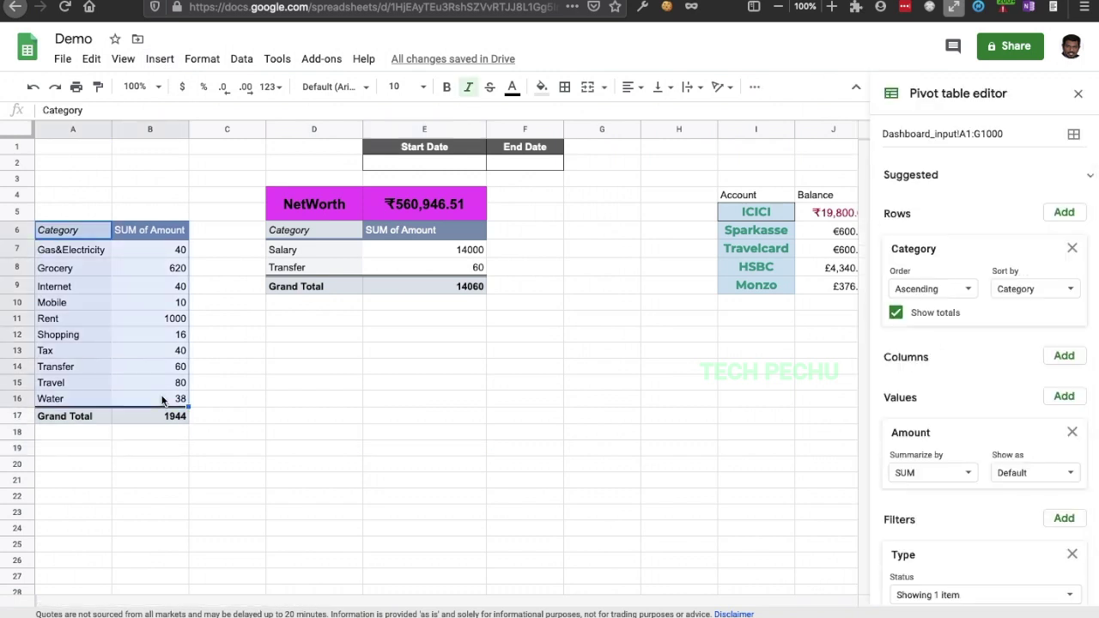
pyautogui.click(166, 61)
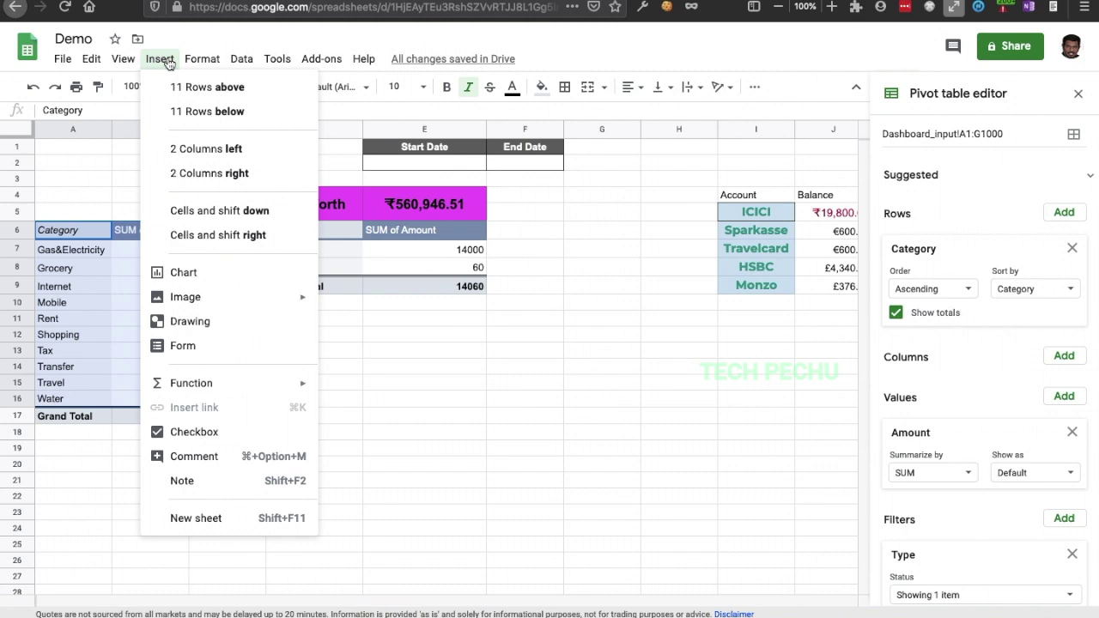
pyautogui.click(179, 271)
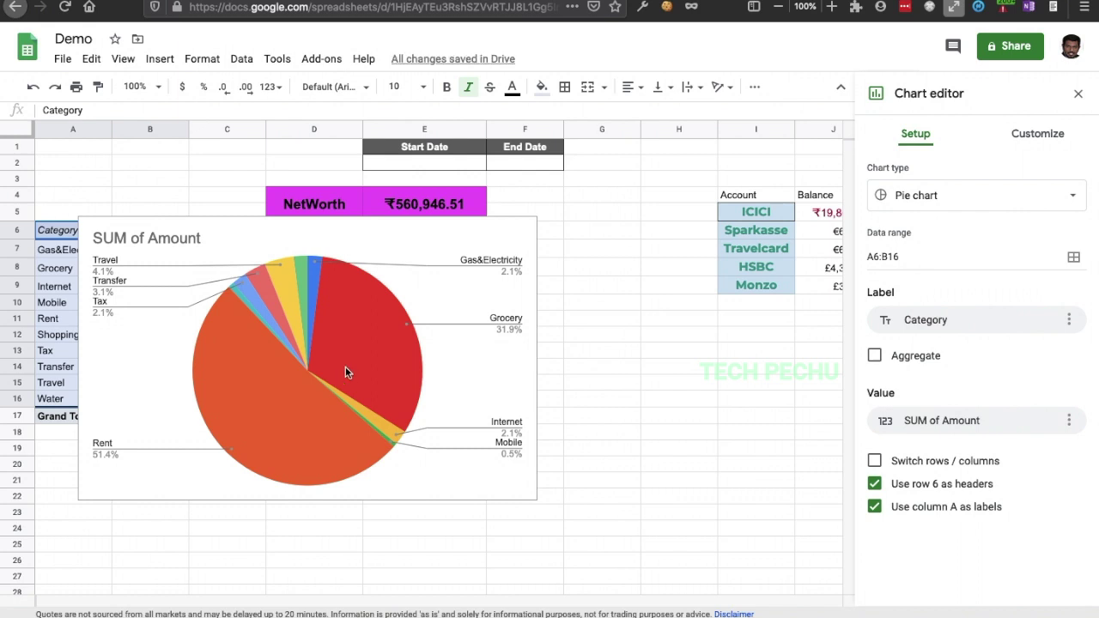
pyautogui.click(945, 196)
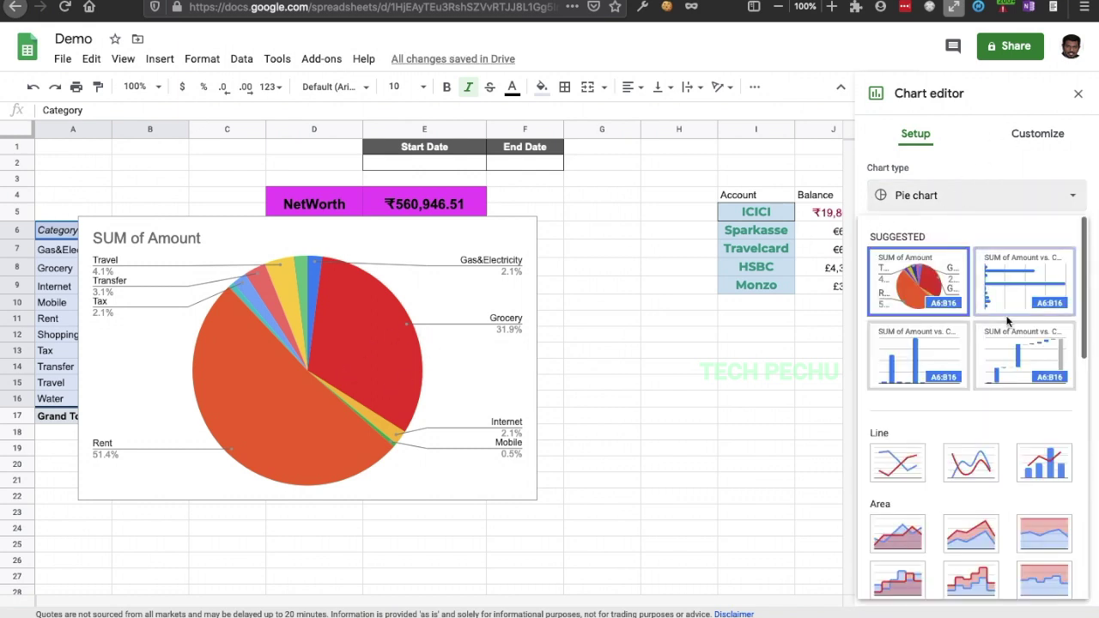
pyautogui.scroll(-5, 1000, 313)
pyautogui.scroll(-4, 1008, 321)
pyautogui.click(967, 229)
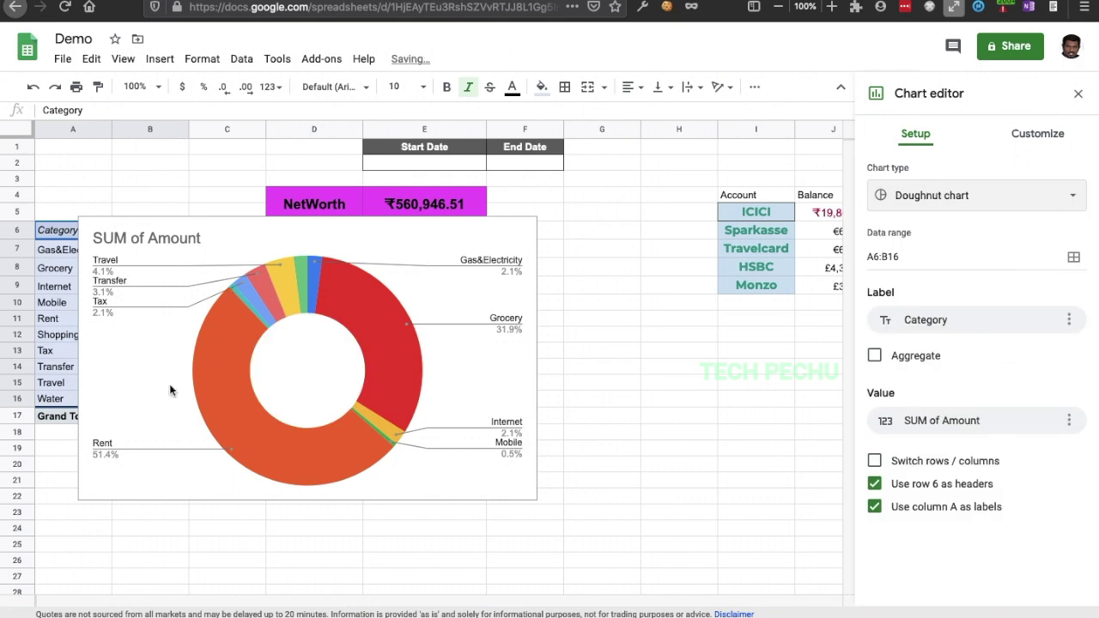
# Set the doughnut chart's data range to A6:B and bring up its chart title settings
pyautogui.click(515, 432)
pyautogui.click(910, 257)
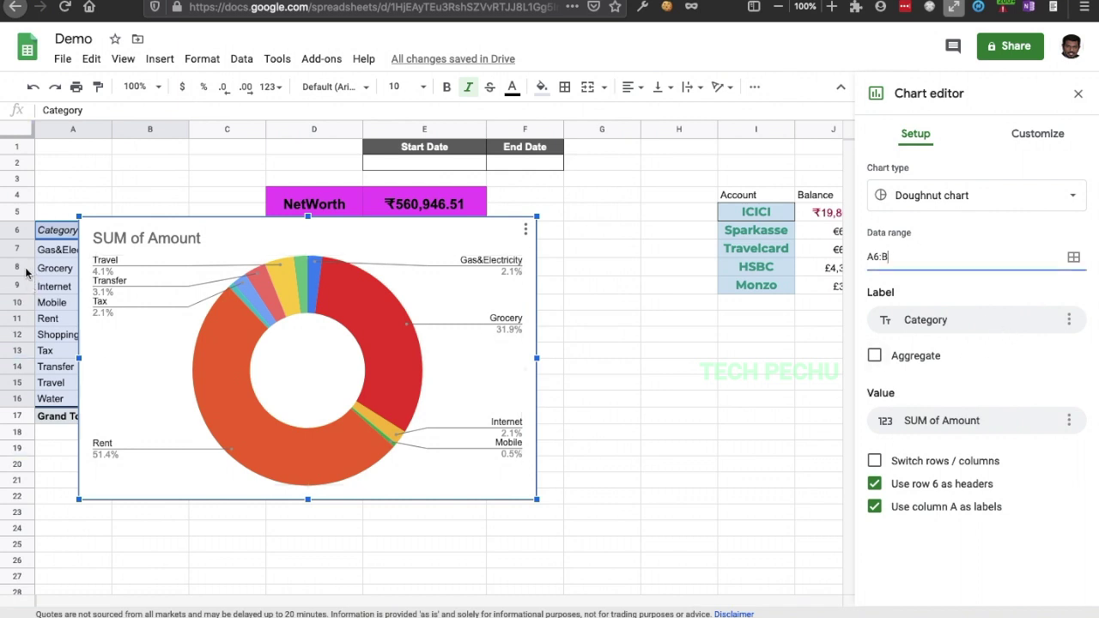
pyautogui.click(441, 323)
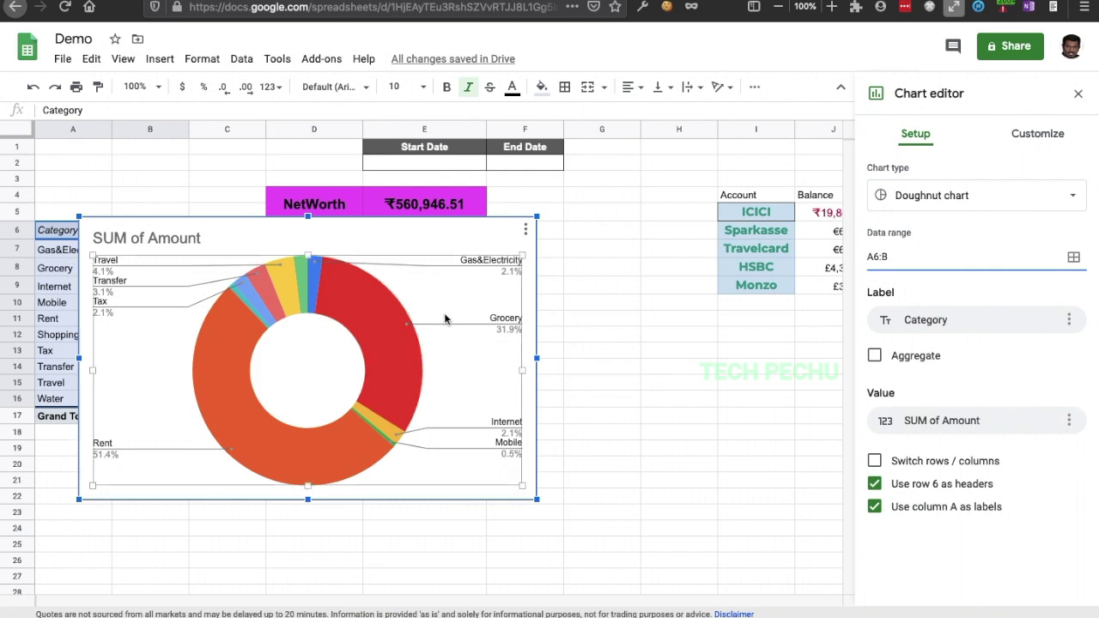
pyautogui.click(441, 238)
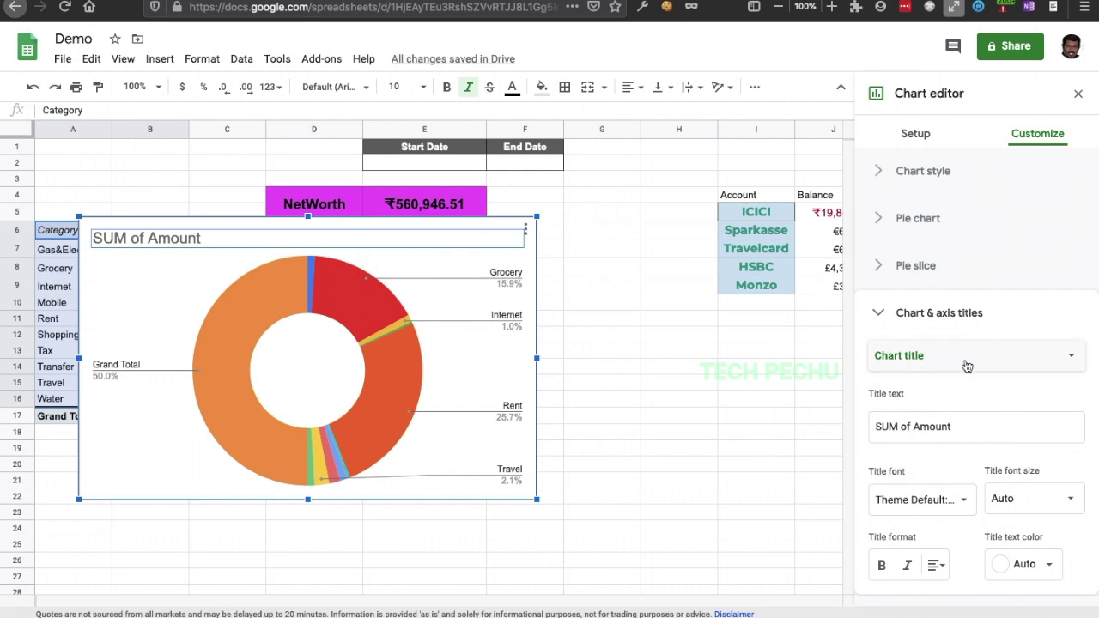
# Replace the doughnut chart's title with 'Expense caregory' and close the chart editor
pyautogui.click(964, 426)
pyautogui.press('BackSpace')
pyautogui.write('Expen')
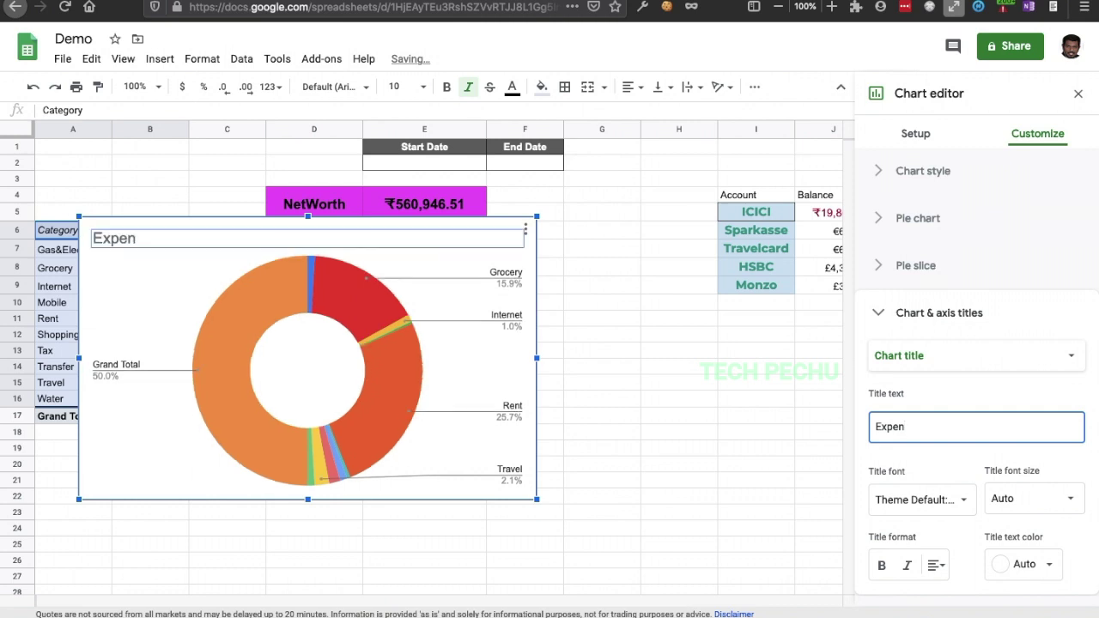
pyautogui.write('se car')
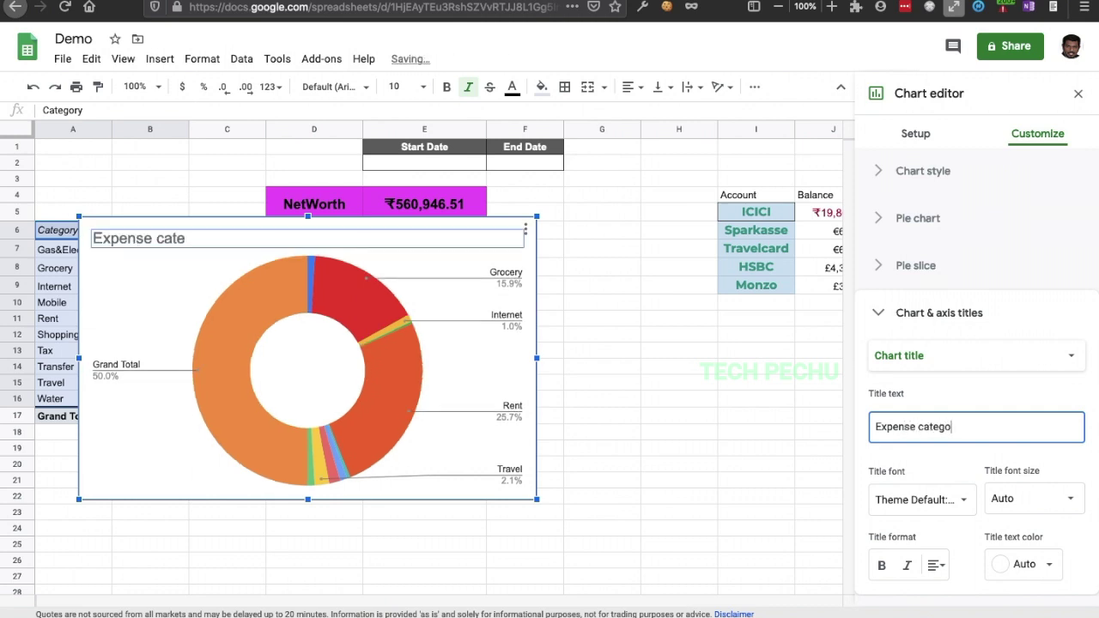
pyautogui.write('egory')
pyautogui.click(592, 447)
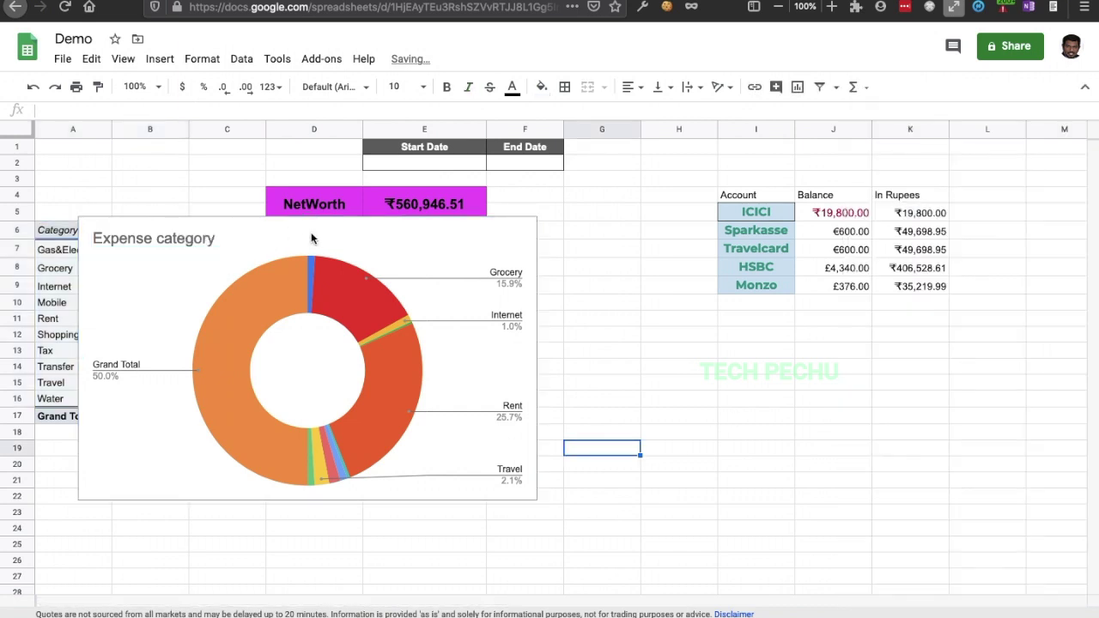
# Turn off Show totals for the Category rows so the pivot drops its Grand Total
pyautogui.click(399, 255)
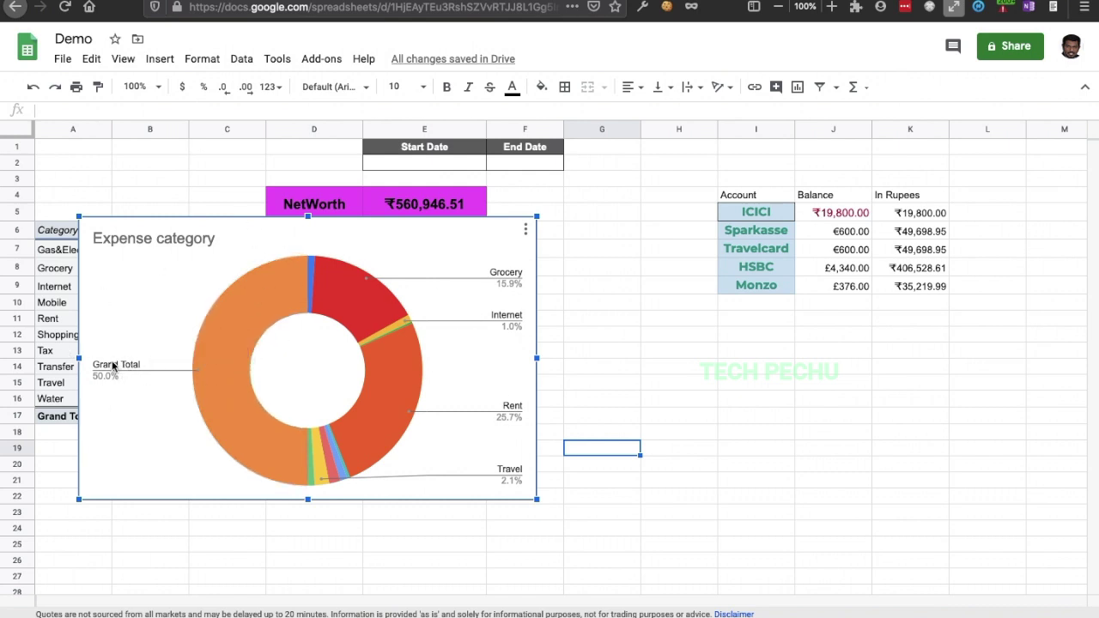
pyautogui.moveTo(146, 257); pyautogui.dragTo(373, 289)
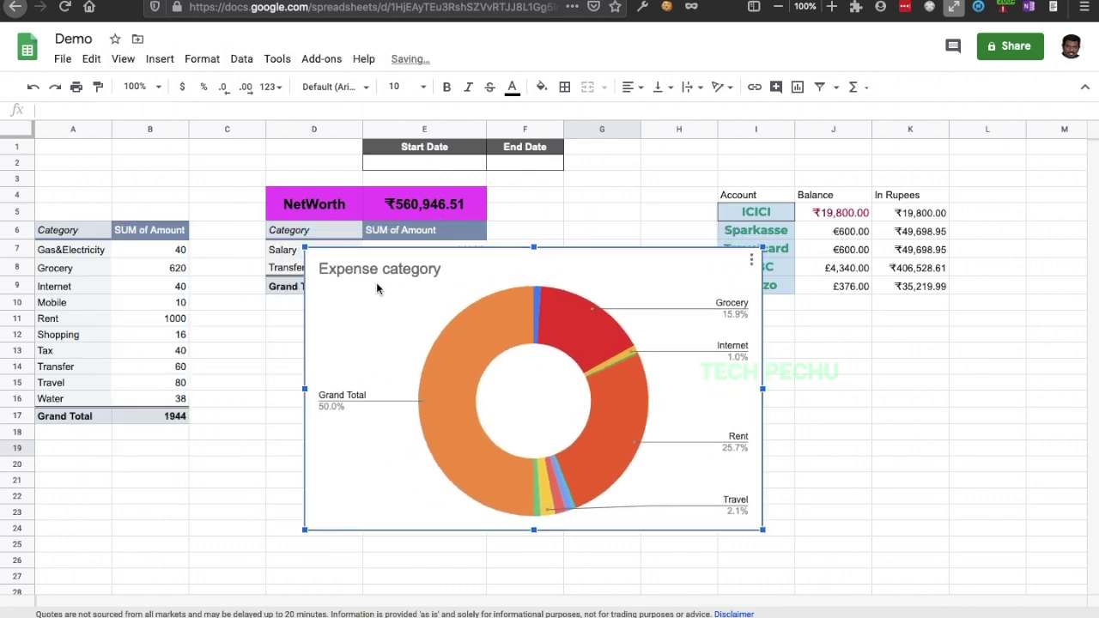
pyautogui.click(73, 229)
pyautogui.scroll(-1, 924, 475)
pyautogui.scroll(1, 925, 475)
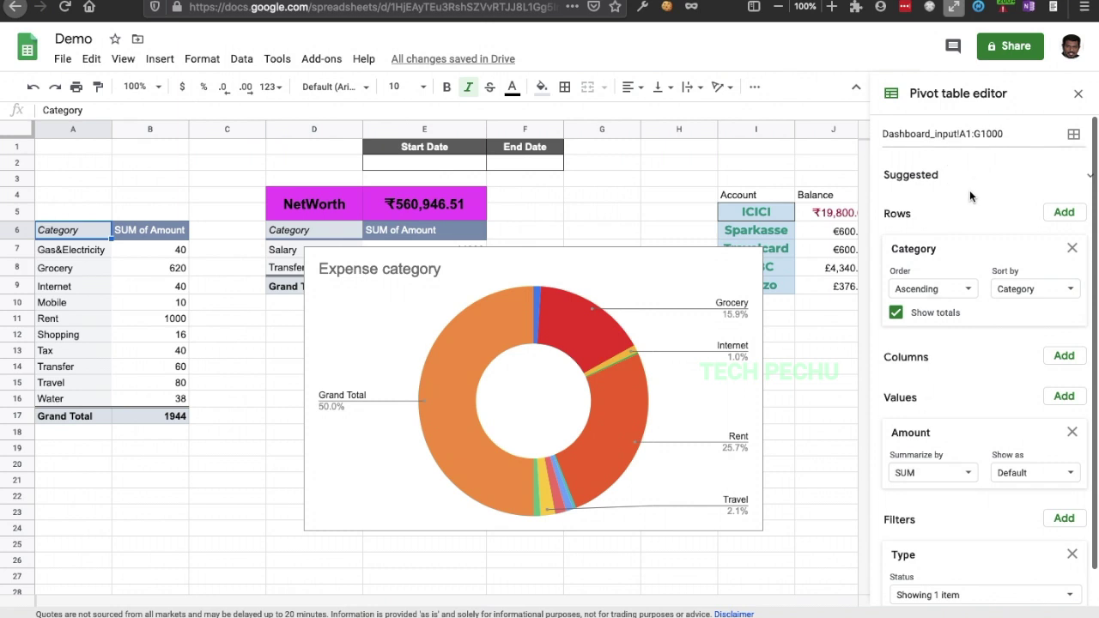
pyautogui.scroll(-1, 946, 369)
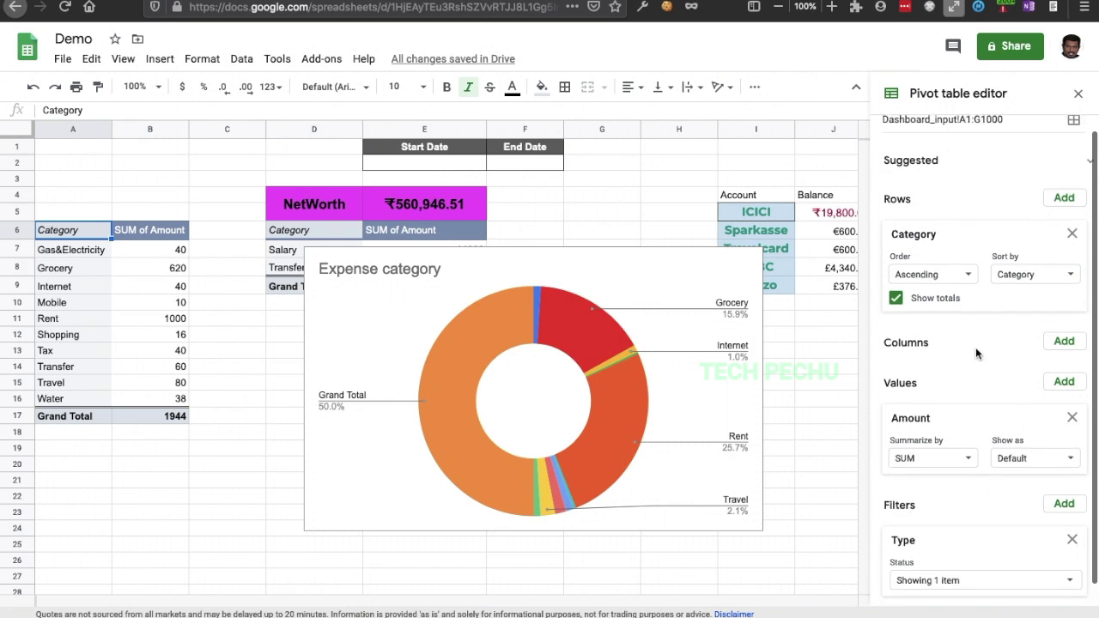
pyautogui.scroll(1, 975, 346)
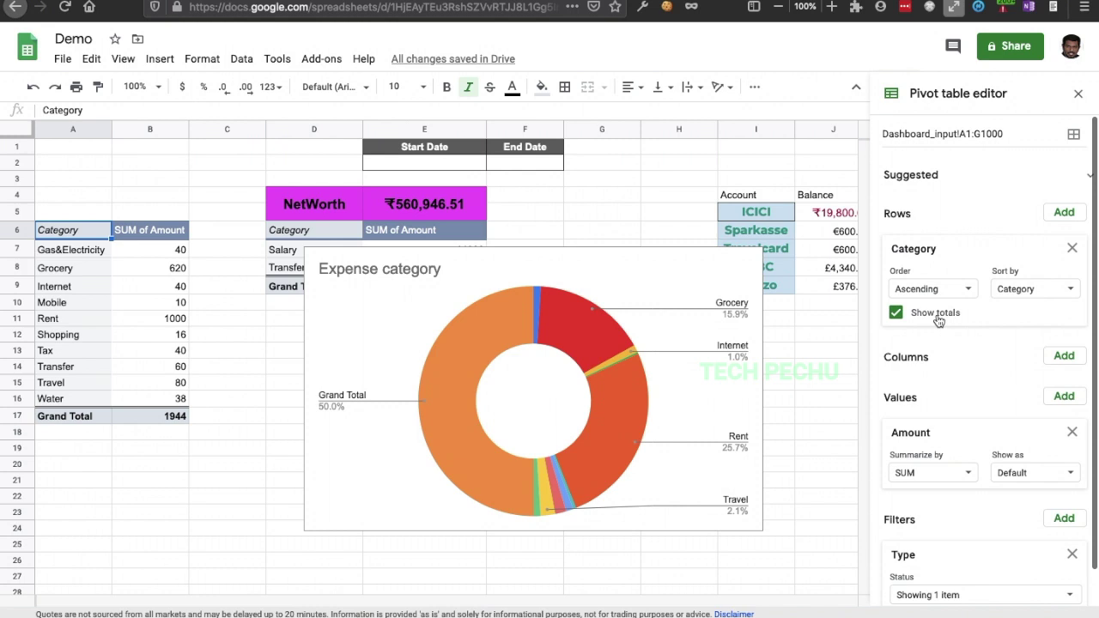
pyautogui.click(895, 315)
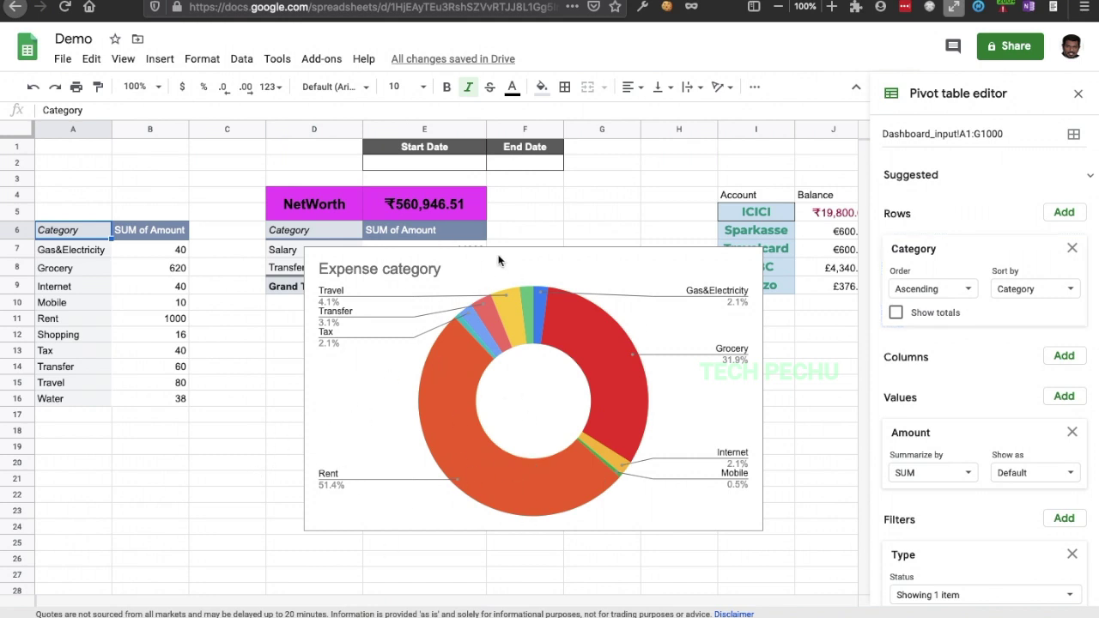
# Move the Expense category doughnut below the tables and shrink it
pyautogui.click(382, 275)
pyautogui.moveTo(432, 256); pyautogui.dragTo(163, 316)
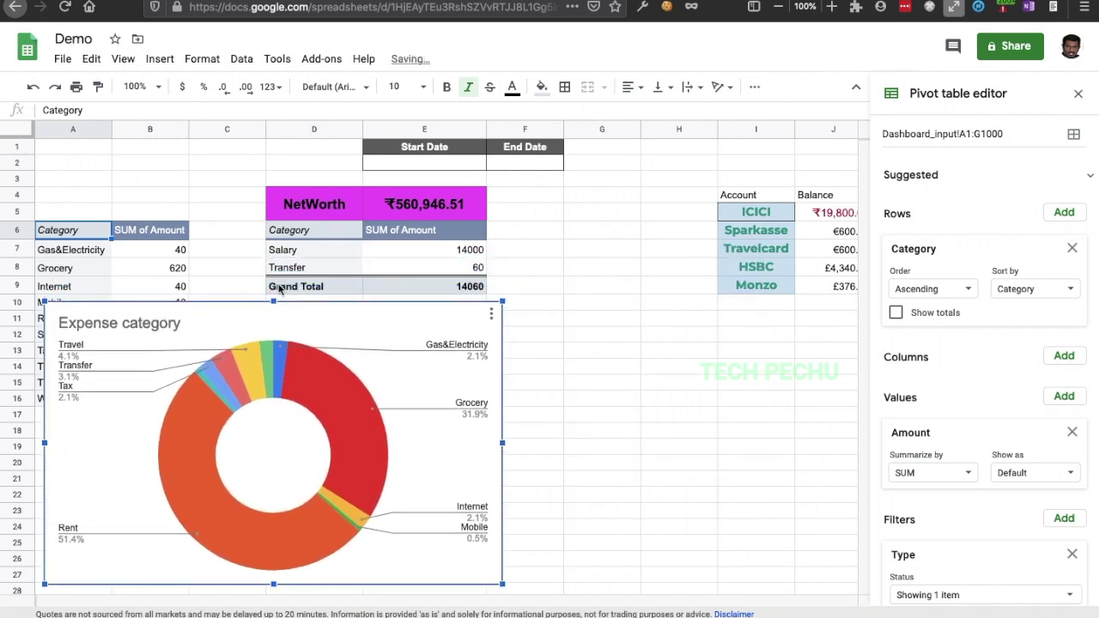
pyautogui.moveTo(505, 301); pyautogui.dragTo(453, 332)
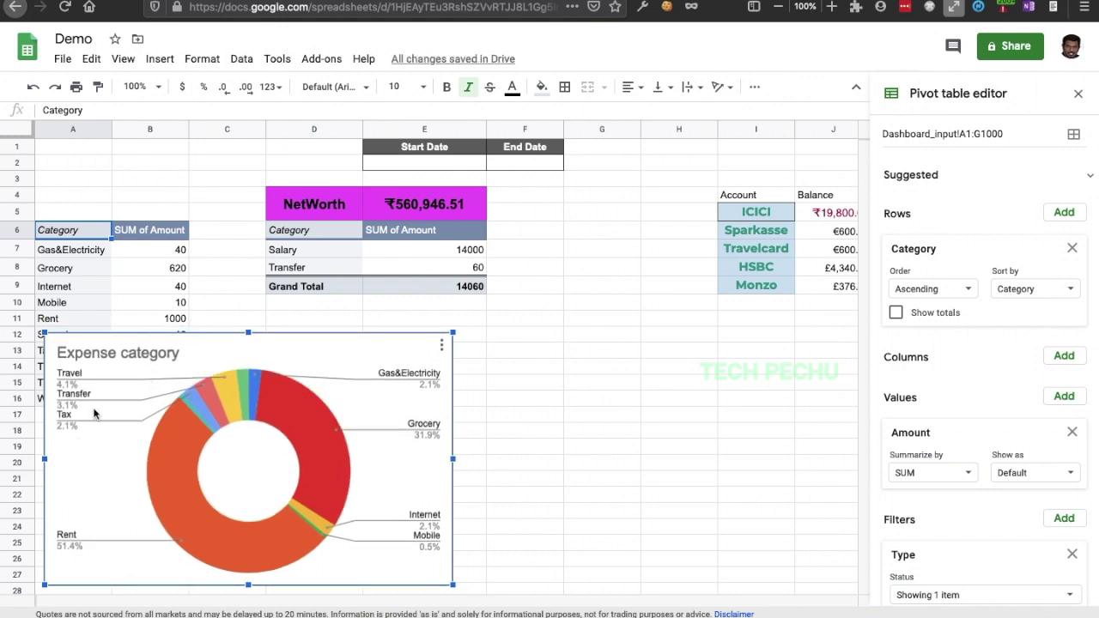
pyautogui.click(194, 228)
pyautogui.moveTo(73, 230); pyautogui.dragTo(147, 304)
# Insert a bar chart from the A6:B10 category amounts
pyautogui.click(159, 58)
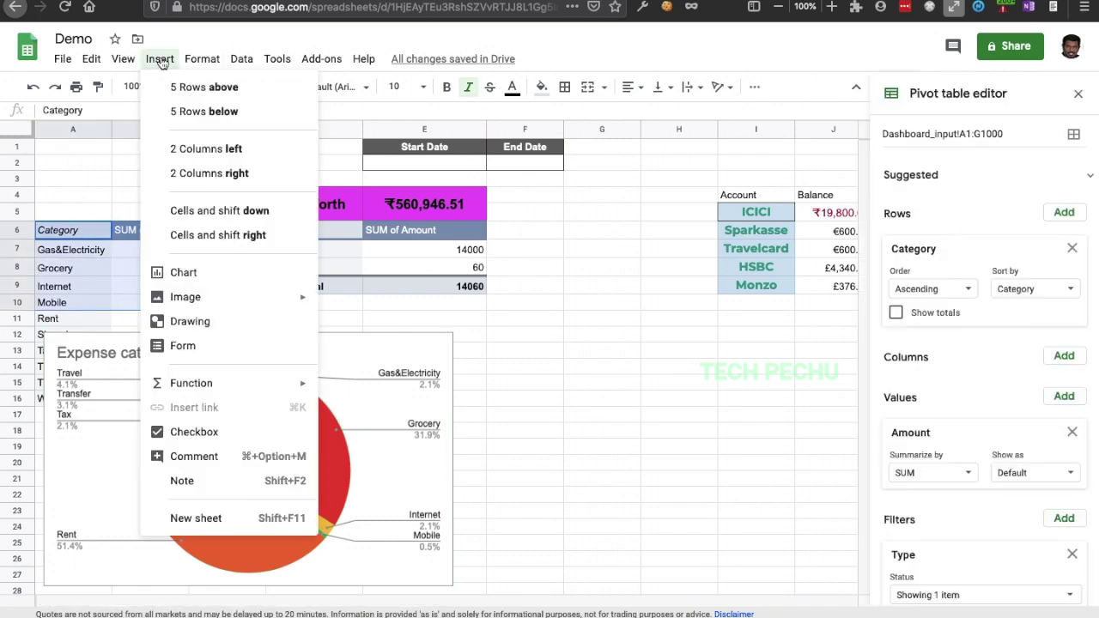
pyautogui.moveTo(202, 58)
pyautogui.moveTo(160, 58)
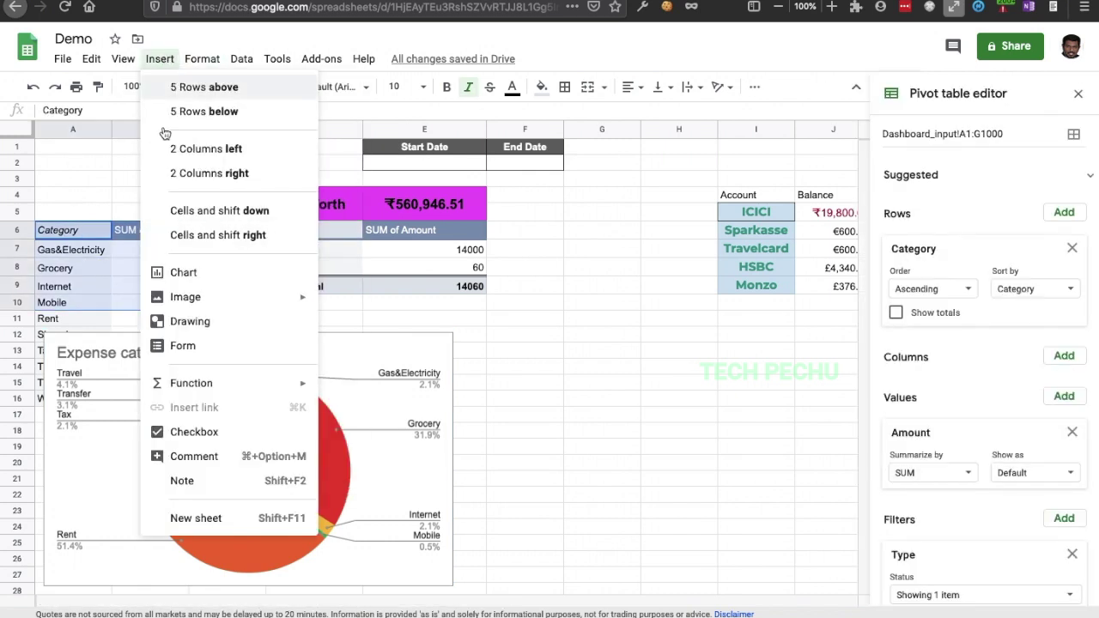
pyautogui.click(185, 271)
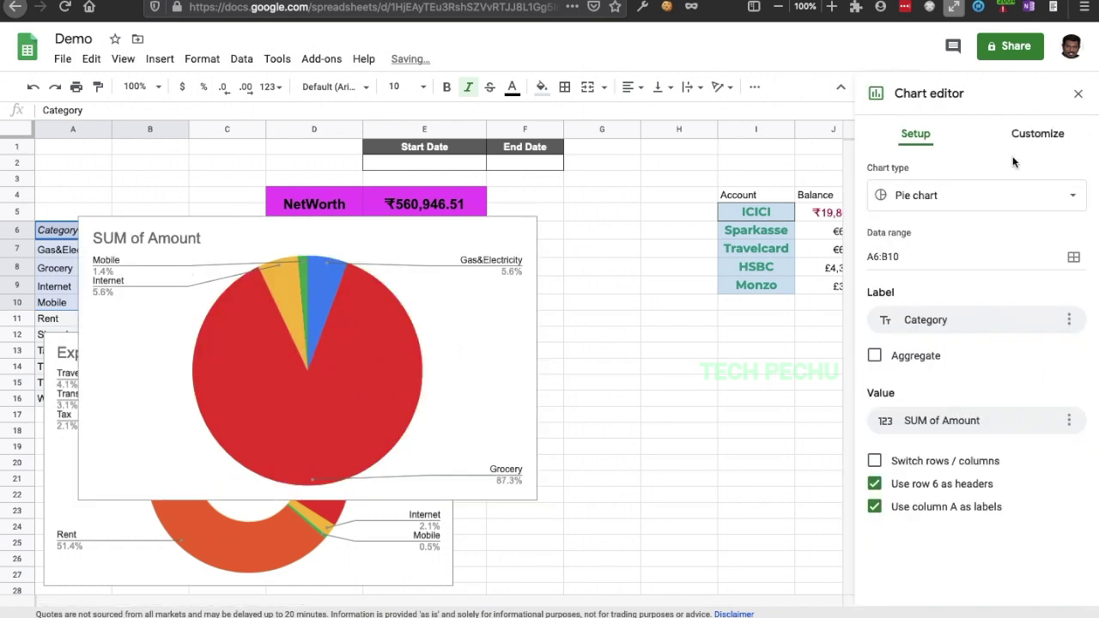
pyautogui.click(985, 198)
pyautogui.scroll(-5, 966, 347)
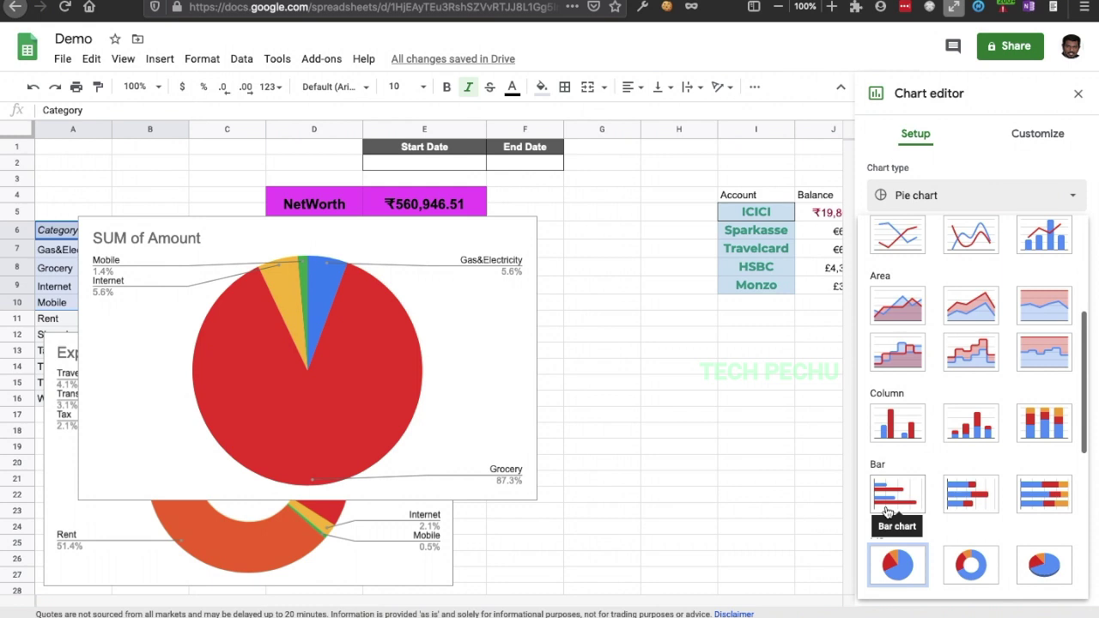
pyautogui.click(893, 504)
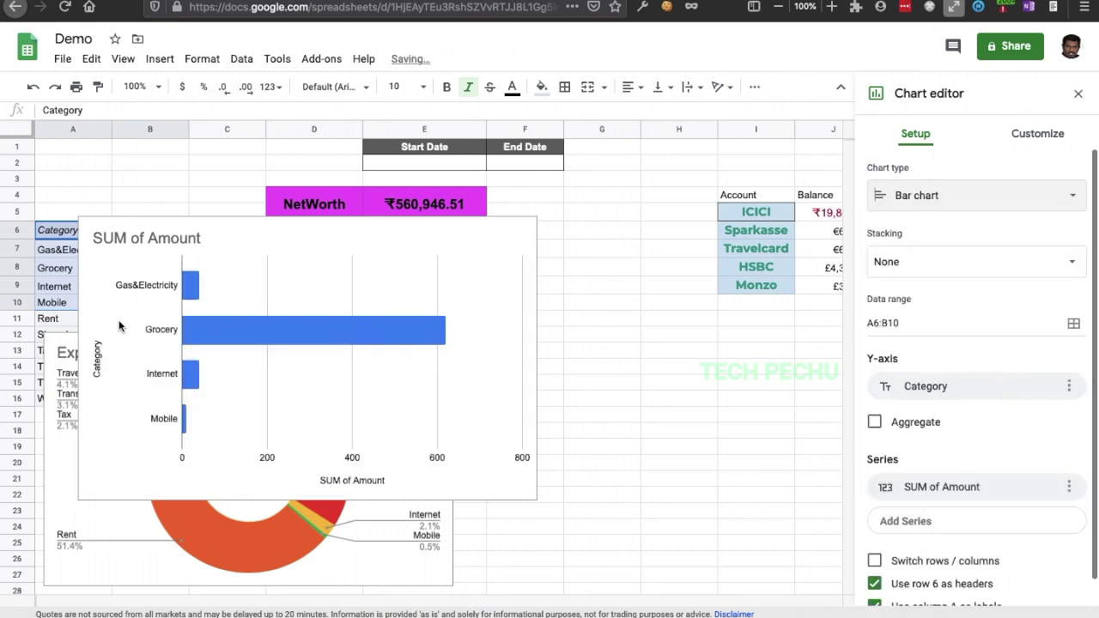
# Place the bar chart beside the Expense category doughnut and close the chart editor
pyautogui.click(381, 345)
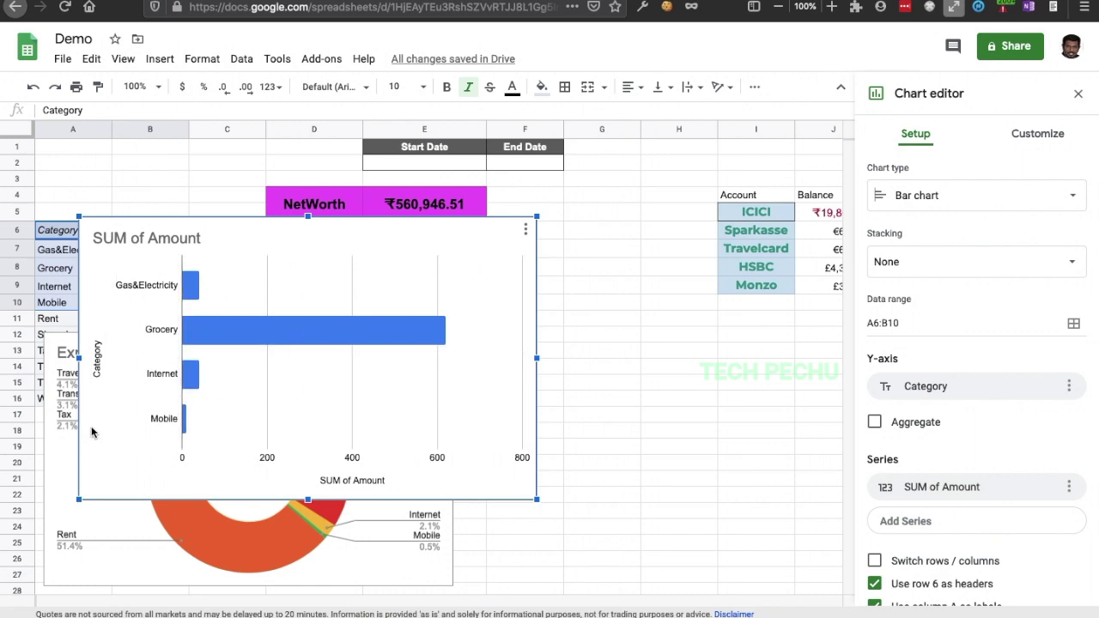
pyautogui.moveTo(86, 230); pyautogui.dragTo(465, 346)
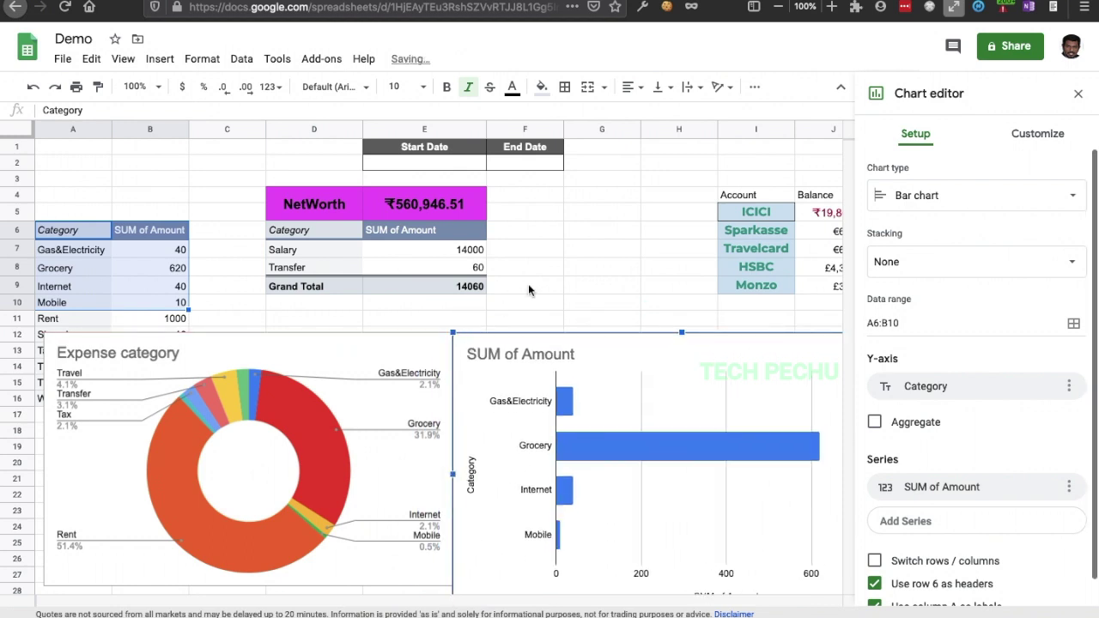
pyautogui.hscroll(4, 464, 386)
pyautogui.scroll(-1, 464, 386)
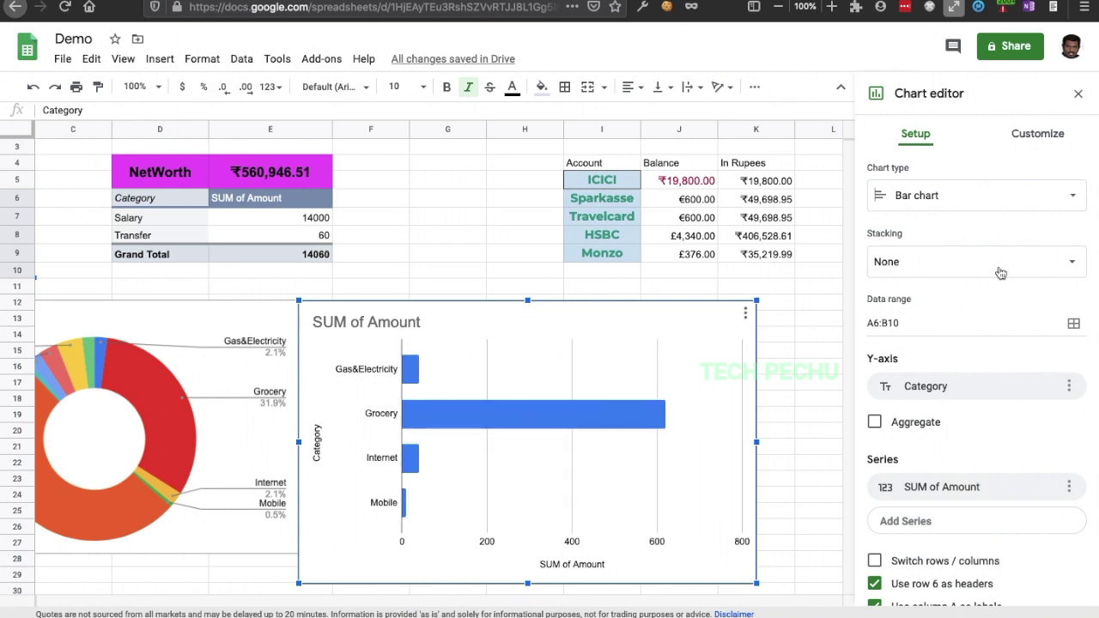
pyautogui.hscroll(-3, 412, 273)
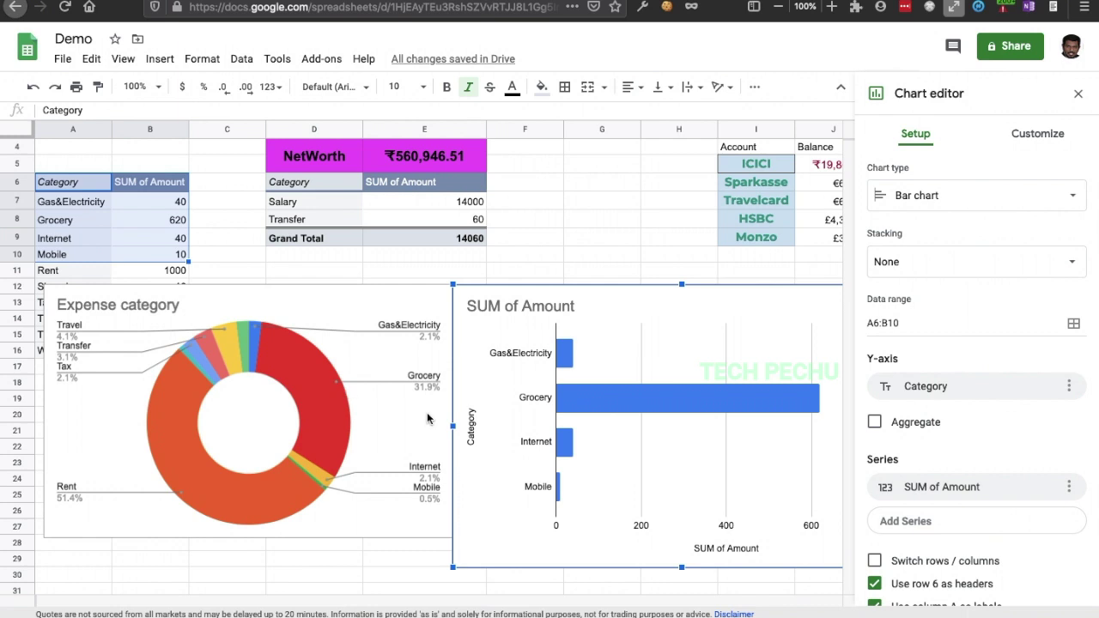
pyautogui.press('Escape')
pyautogui.scroll(3, 106, 380)
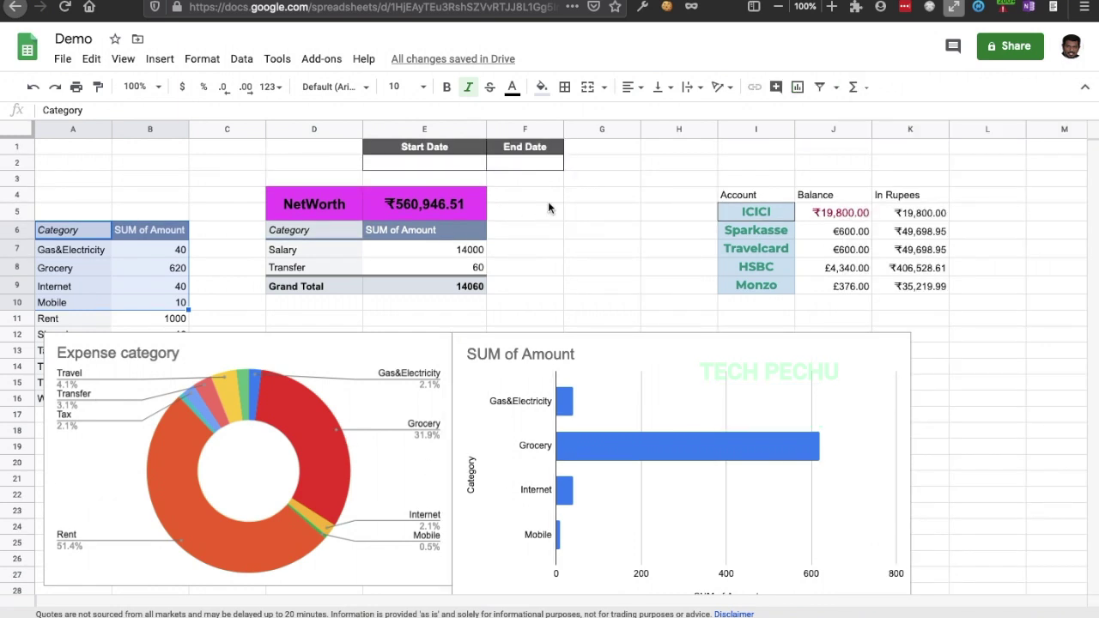